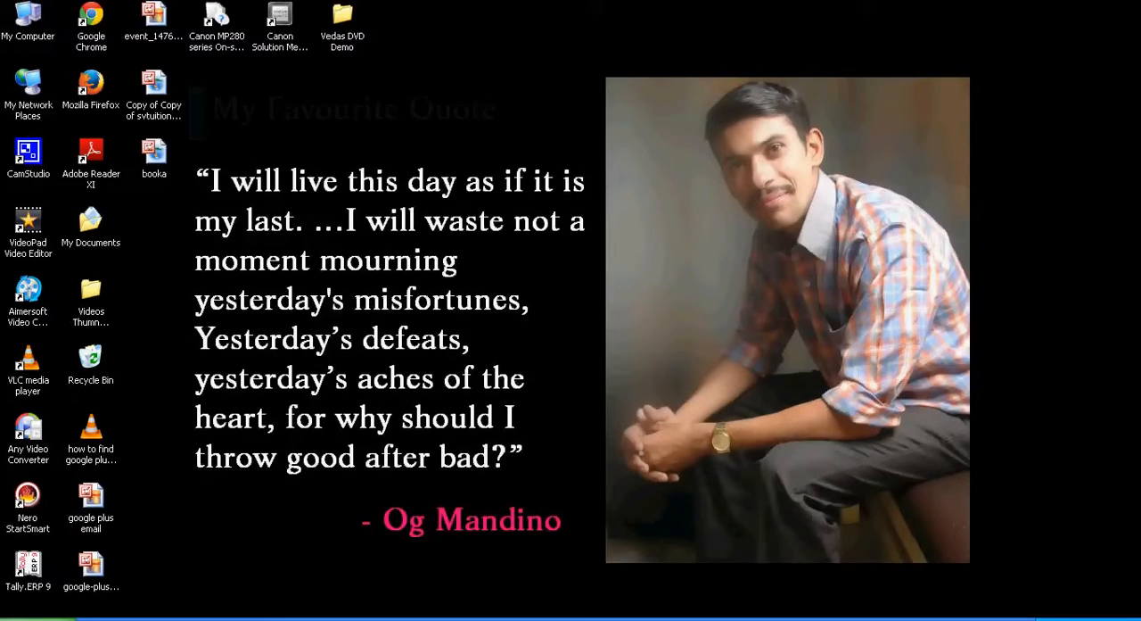
Step: Open Tally.ERP 9 and start it in Educational Mode using the Silver Edition (Single User)
left_click(28, 575)
double_click(29, 578)
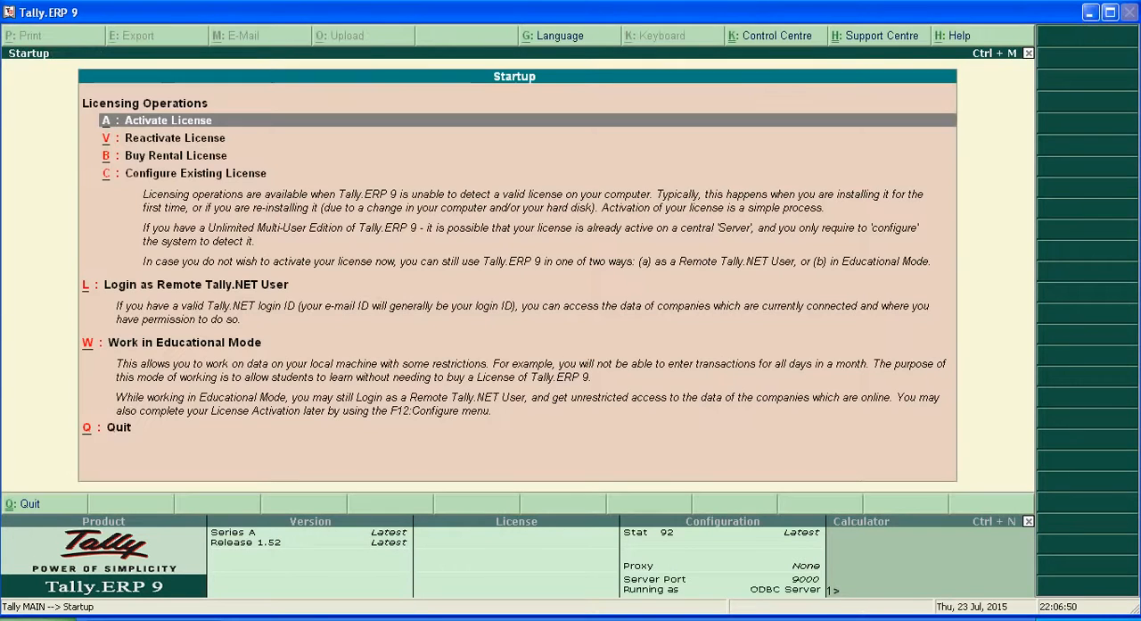
key("Down")
key("Down")
key("Down")
key("Down")
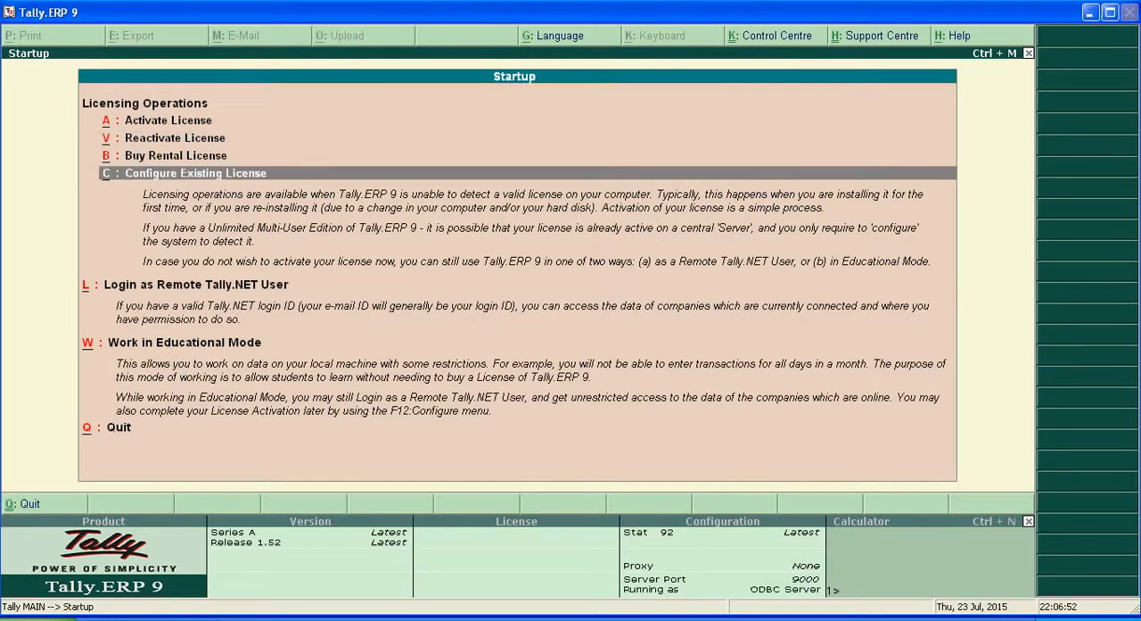
key("Return")
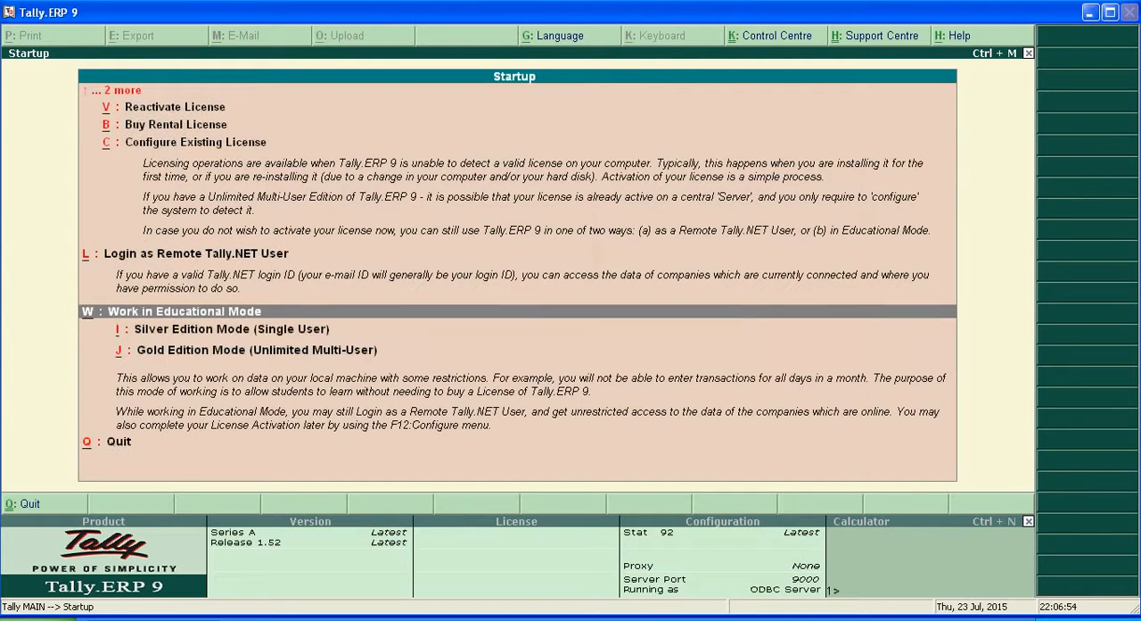
key("Down")
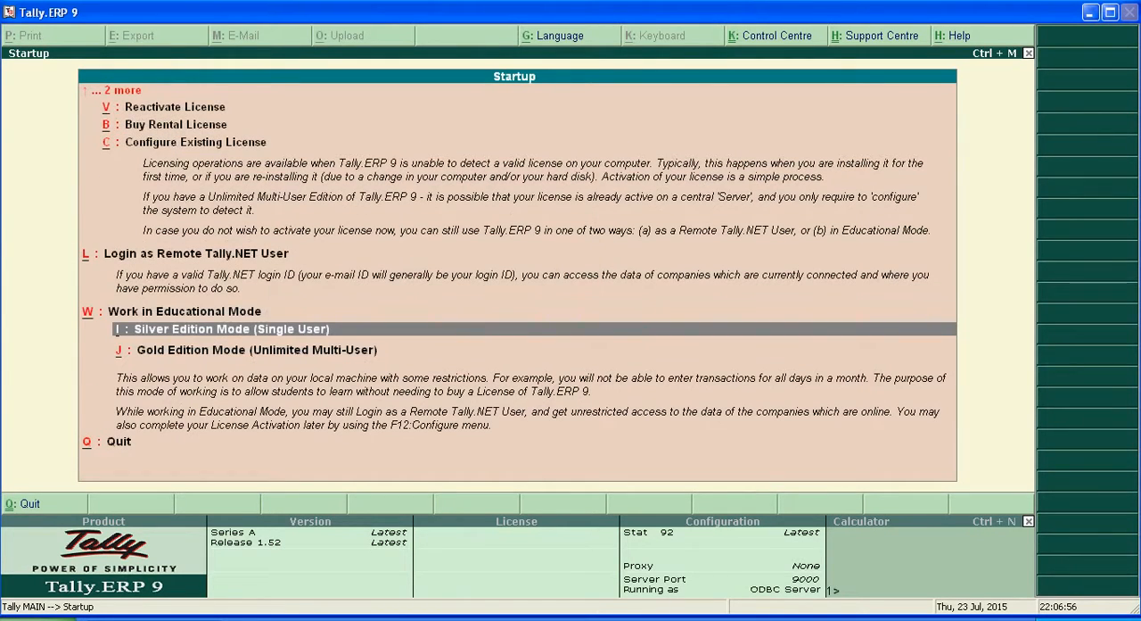
key("Return")
Step: Log in to the Svtuition Free Tutorials company with the user name and account password
type("123")
key("Return")
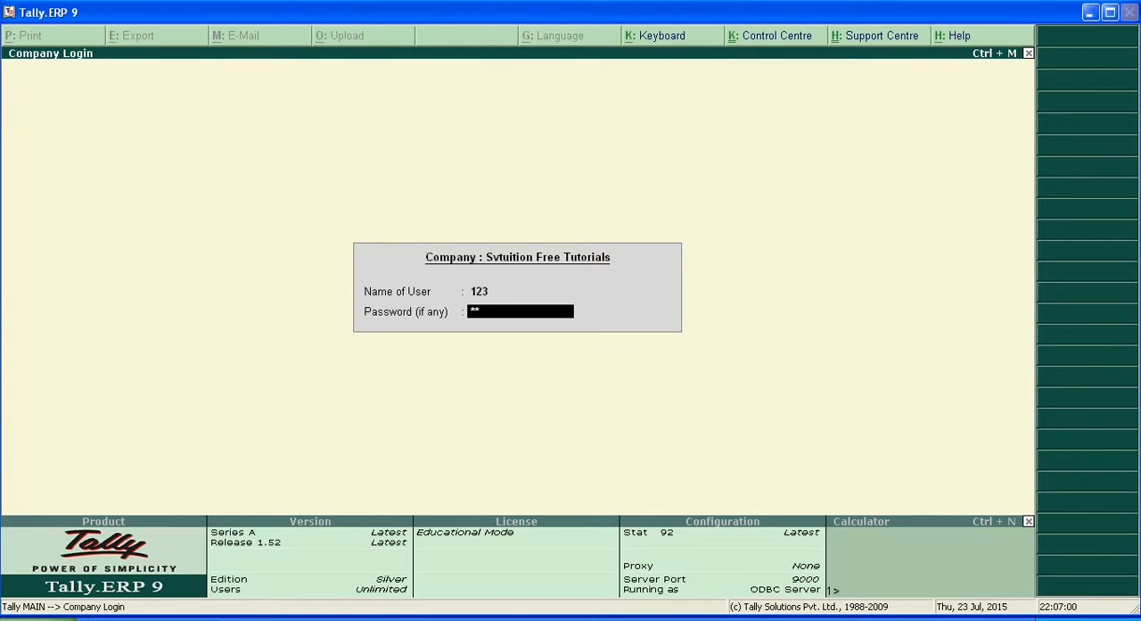
key("Return")
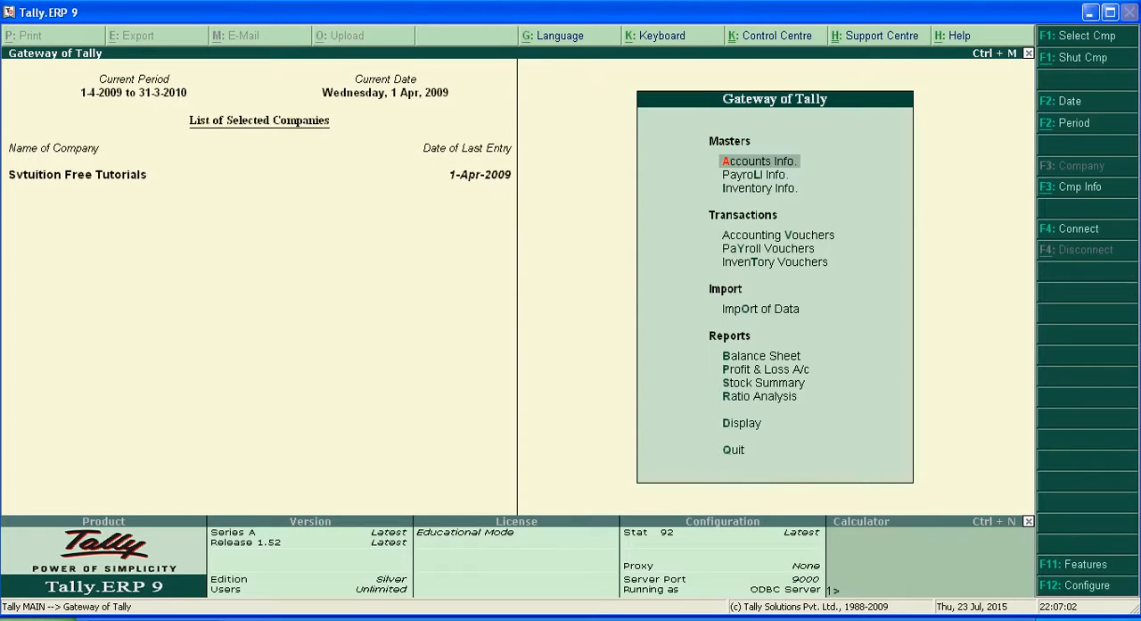
Step: Examine the company's list of existing ledgers using the single ledger display, and return to the accounts masters
left_click(766, 162)
key("Down")
key("Return")
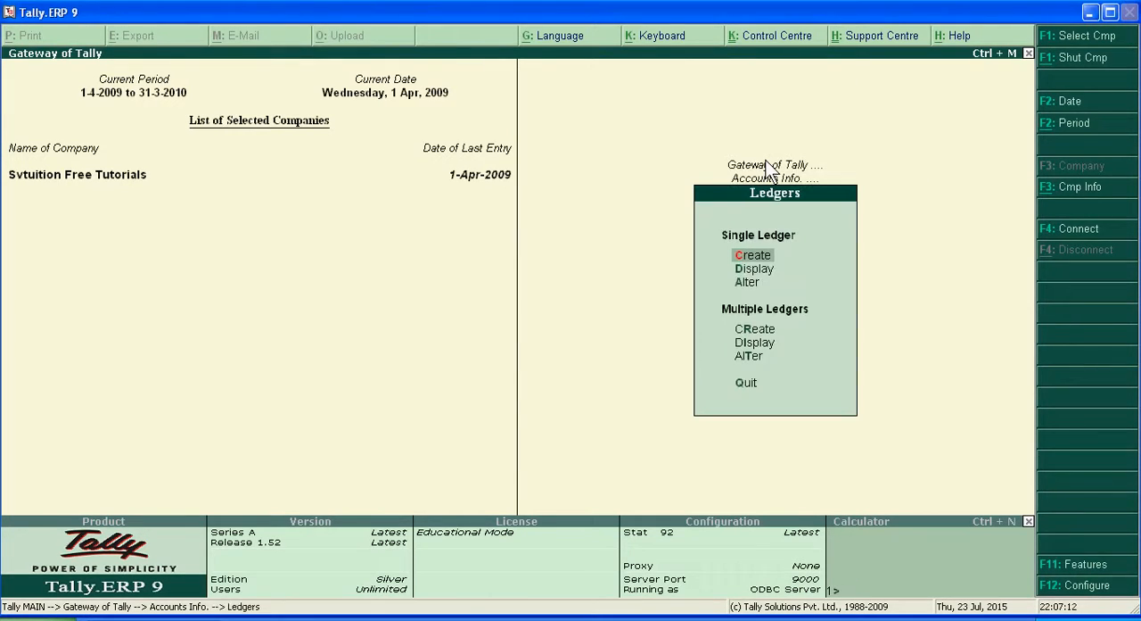
key("Down")
key("Return")
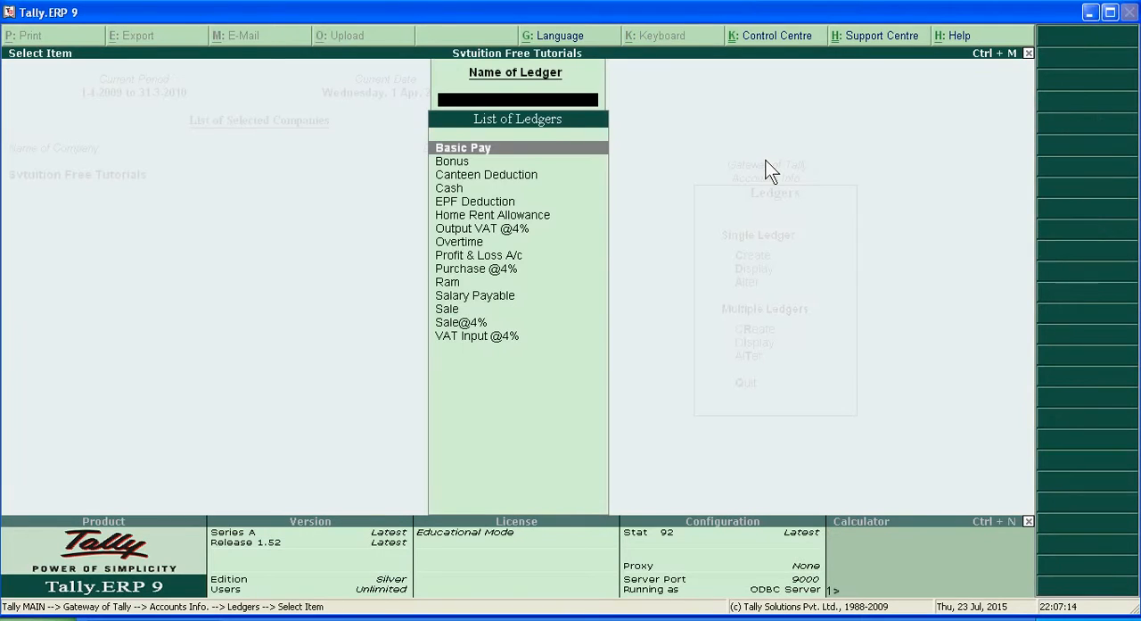
key("Down")
key("Down")
key("Down")
key("Down")
key("Down")
key("Down")
key("Down")
key("Down")
key("Down")
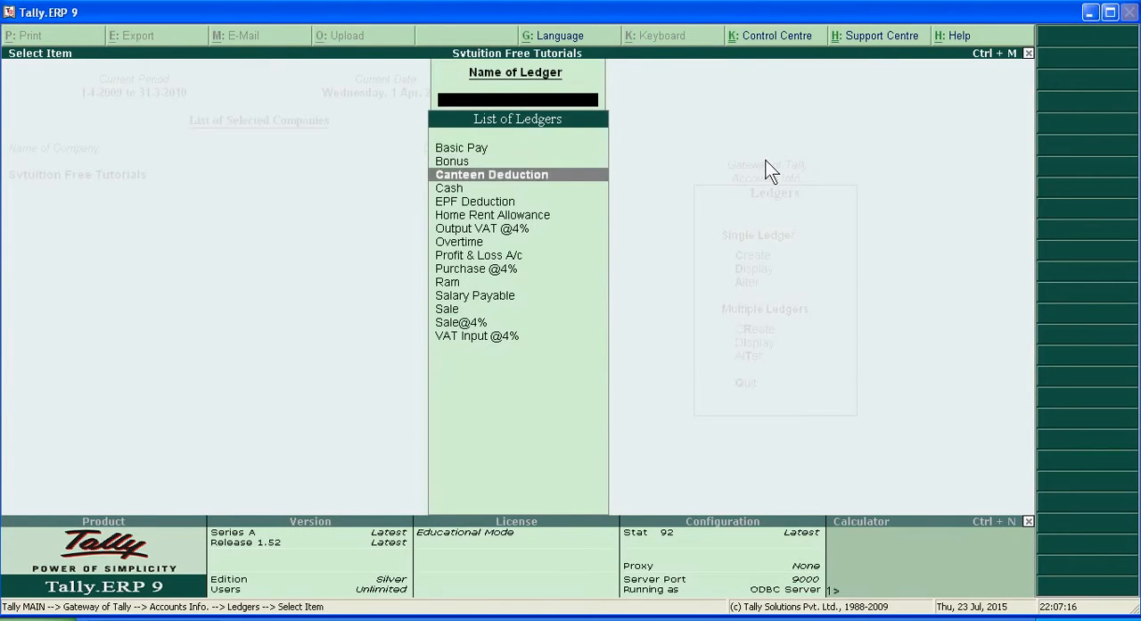
key("Down")
key("Down")
key("Down")
key("Down")
key("Escape")
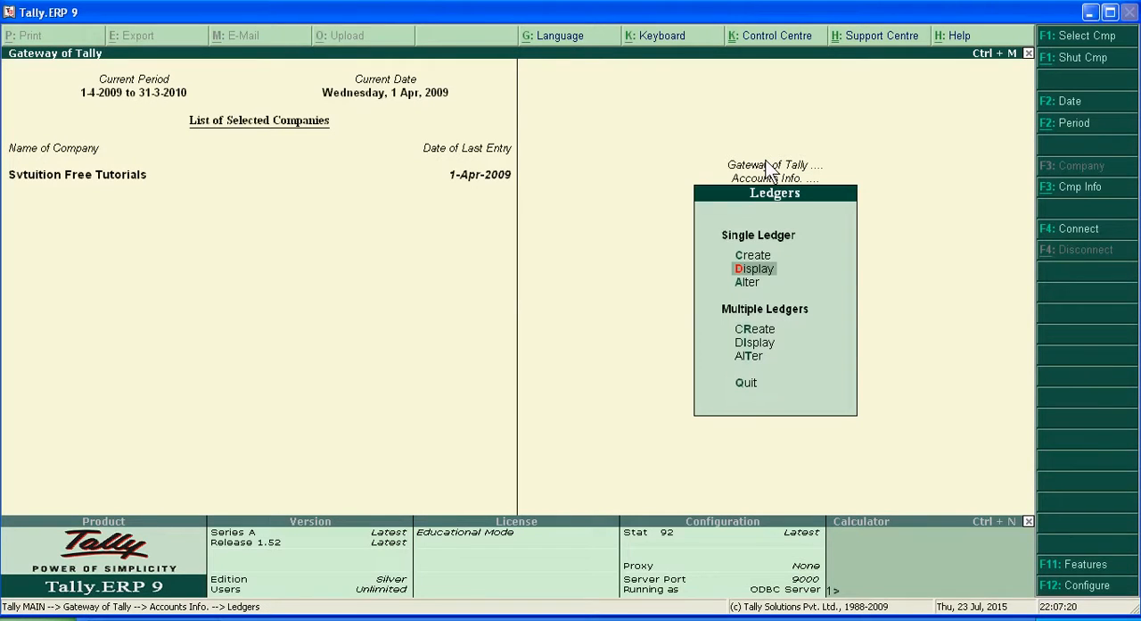
key("Escape")
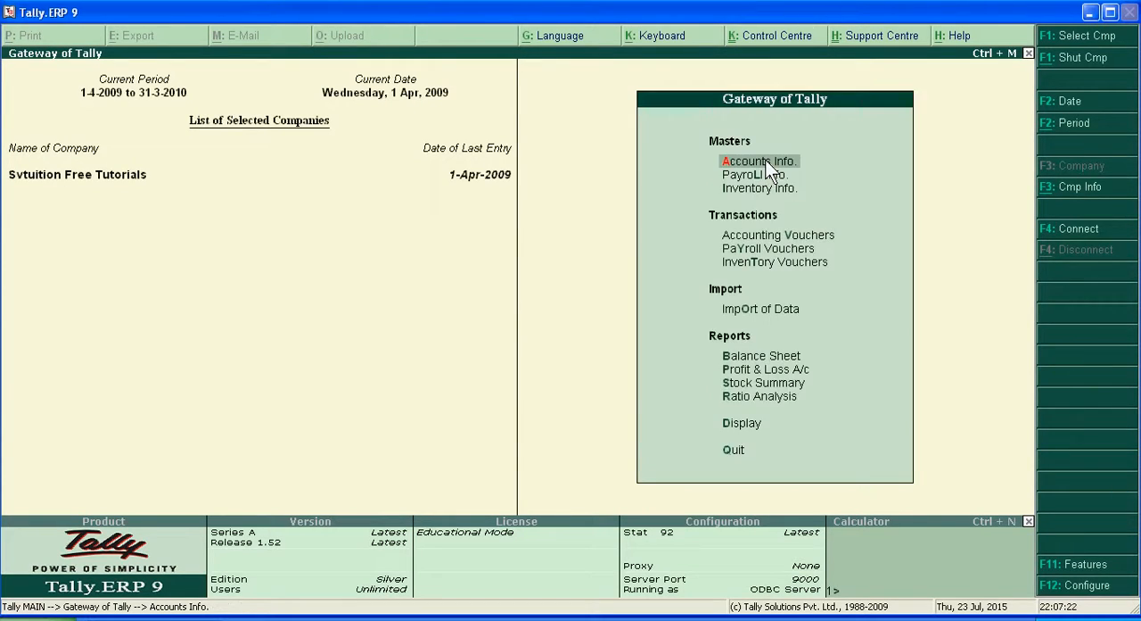
Step: View the voucher types offered in Accounting Vouchers, and quit voucher creation without recording an entry
key("Down")
key("Down")
key("Down")
key("Escape")
key("n")
key("Down")
key("Down")
key("Down")
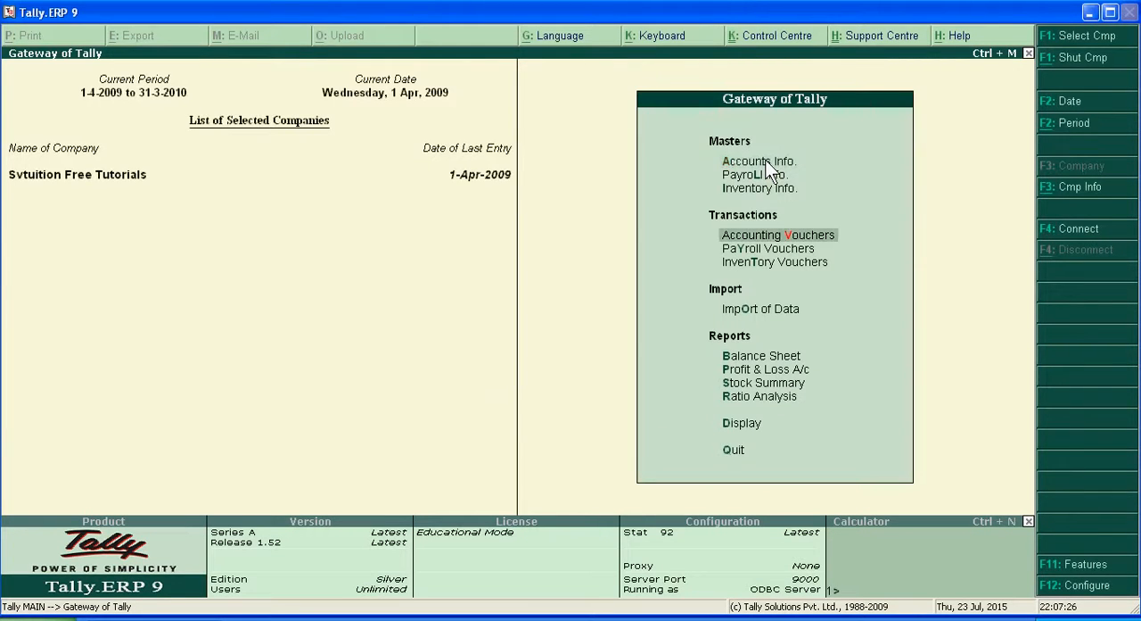
key("Return")
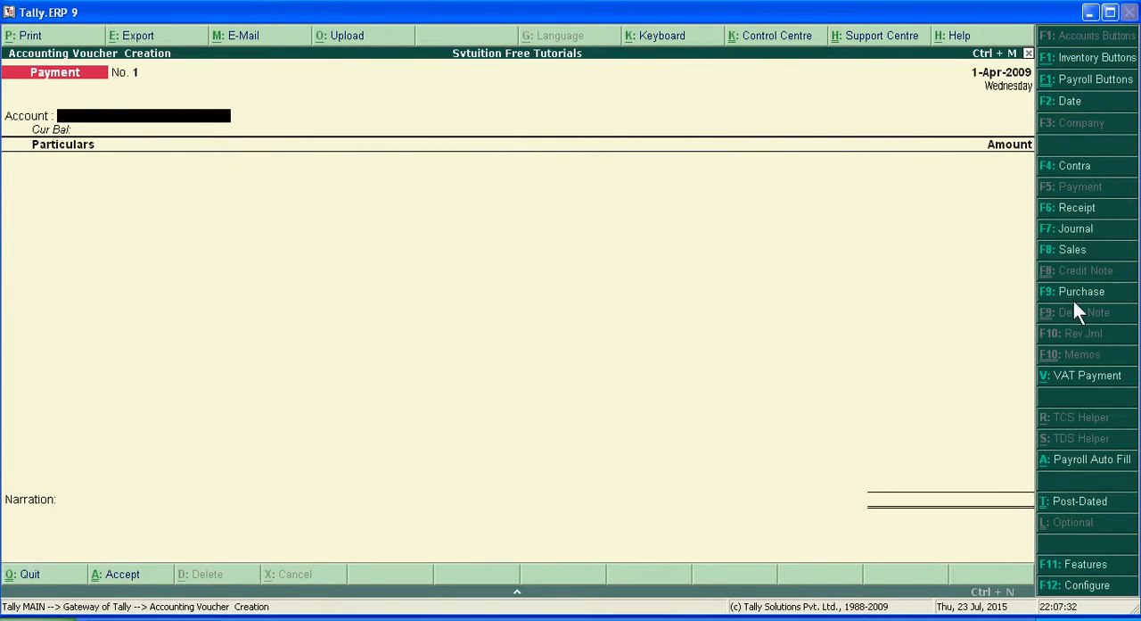
key("Escape")
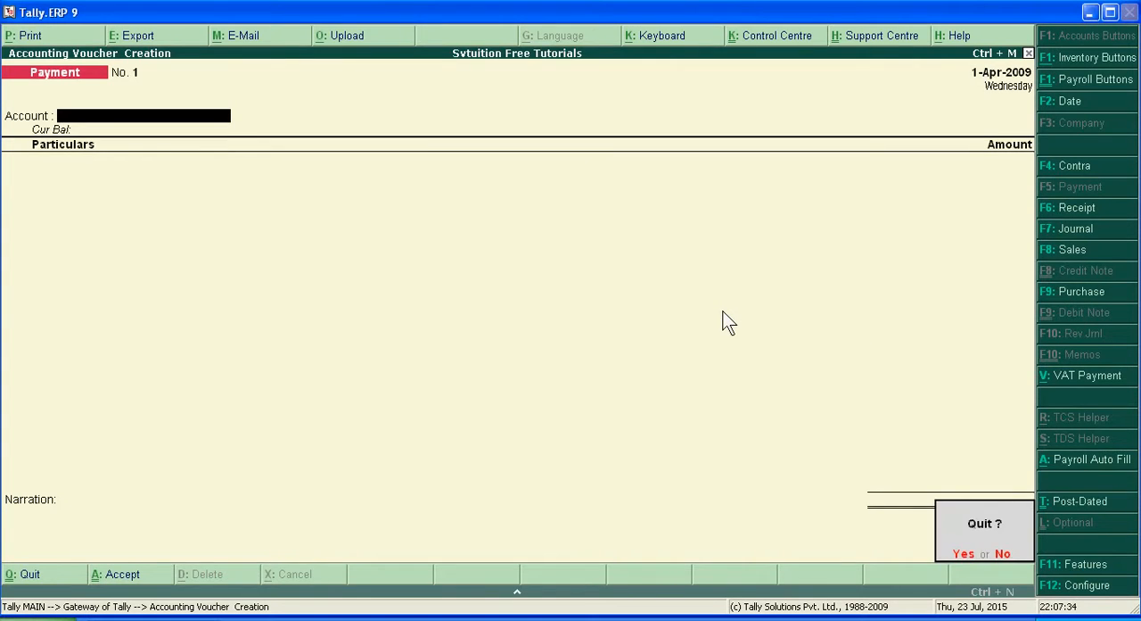
key("y")
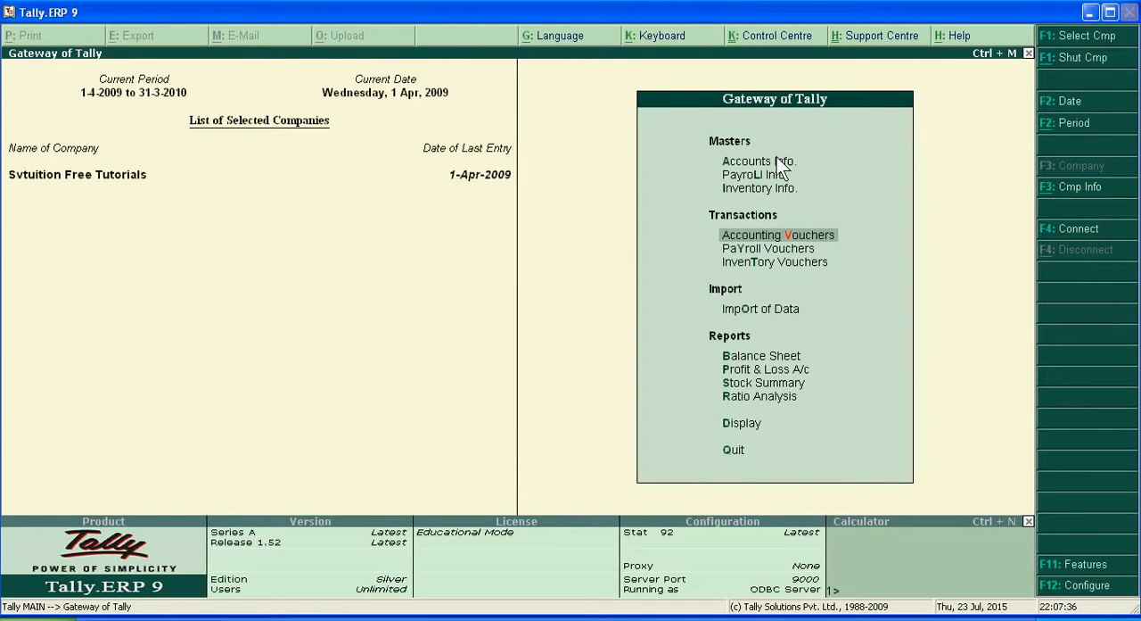
Step: Start creating a single ledger in the accounts masters and name it Lighting Expenses
left_click(778, 162)
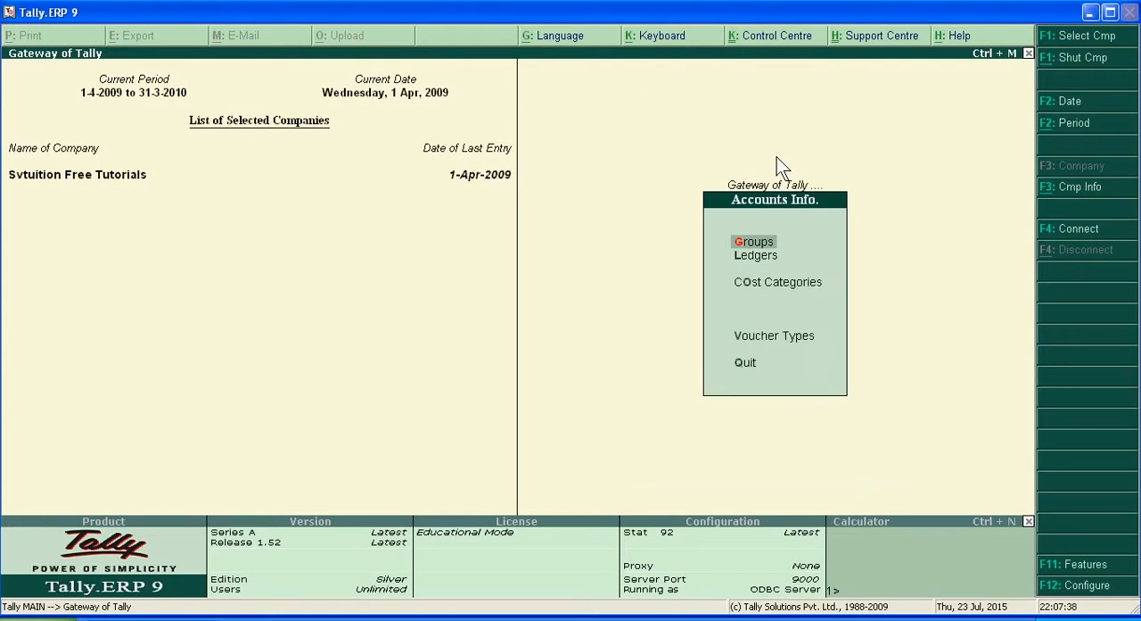
key("Down")
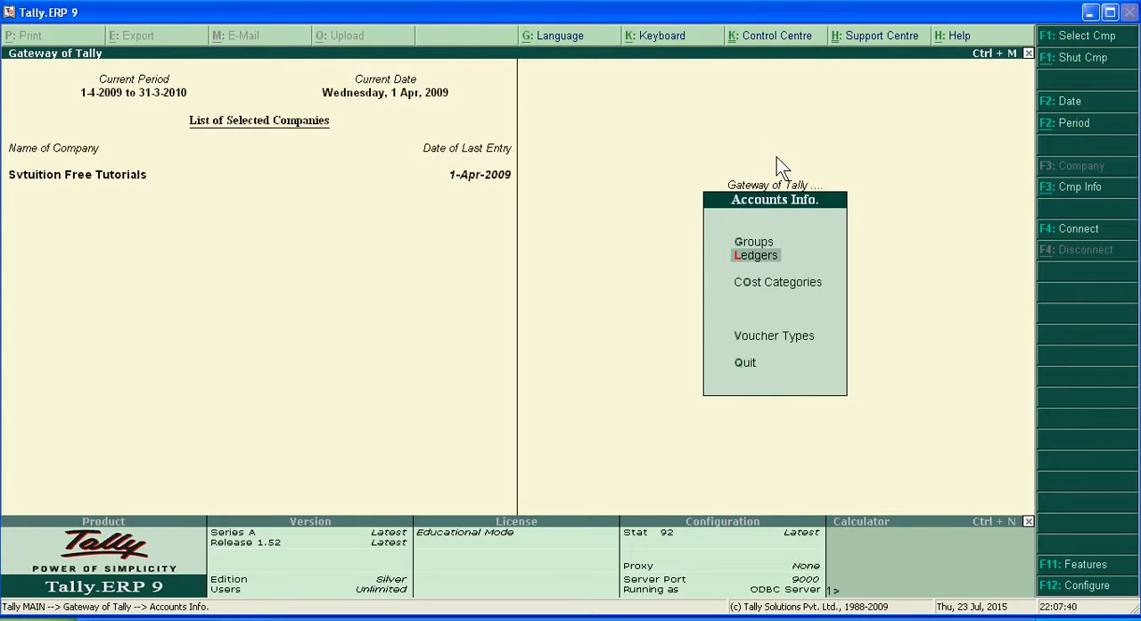
key("Return")
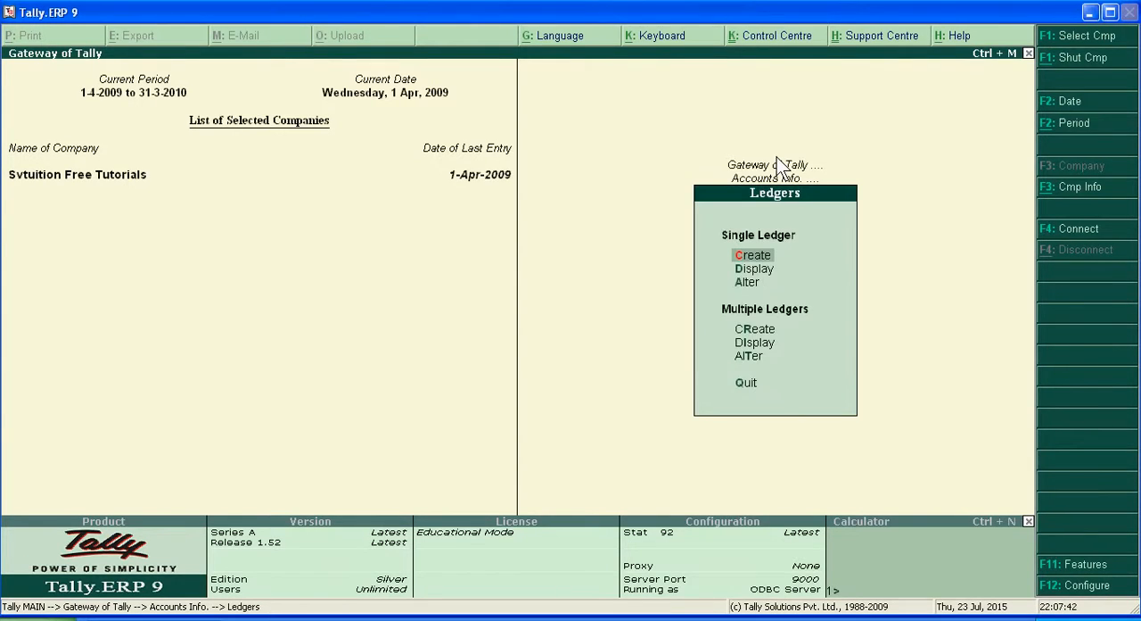
key("Return")
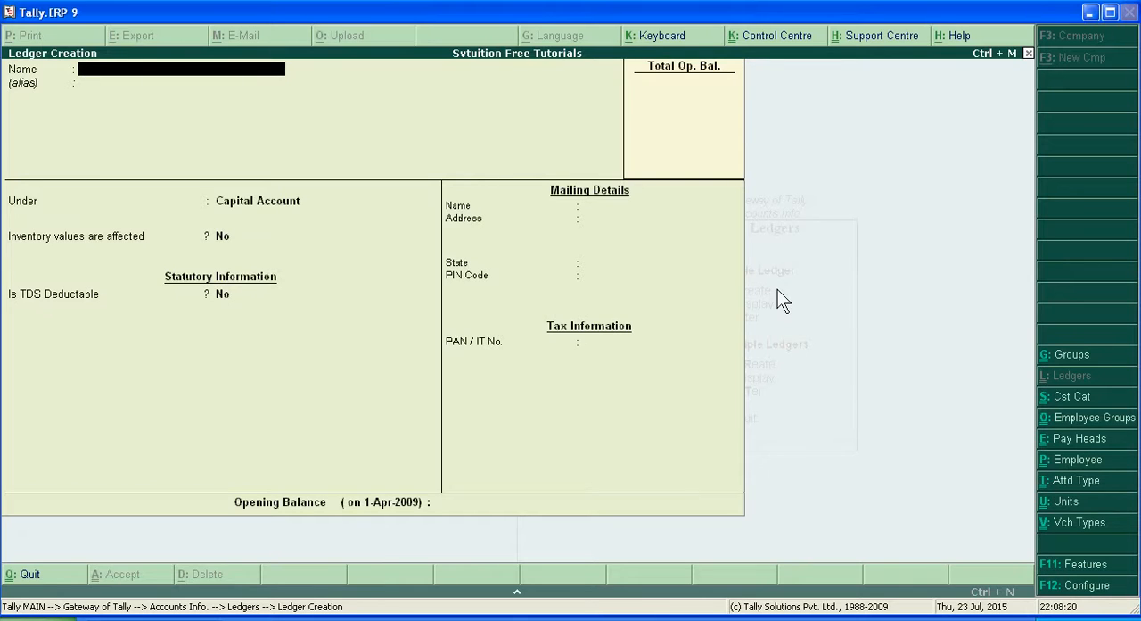
type("ghting Expenses")
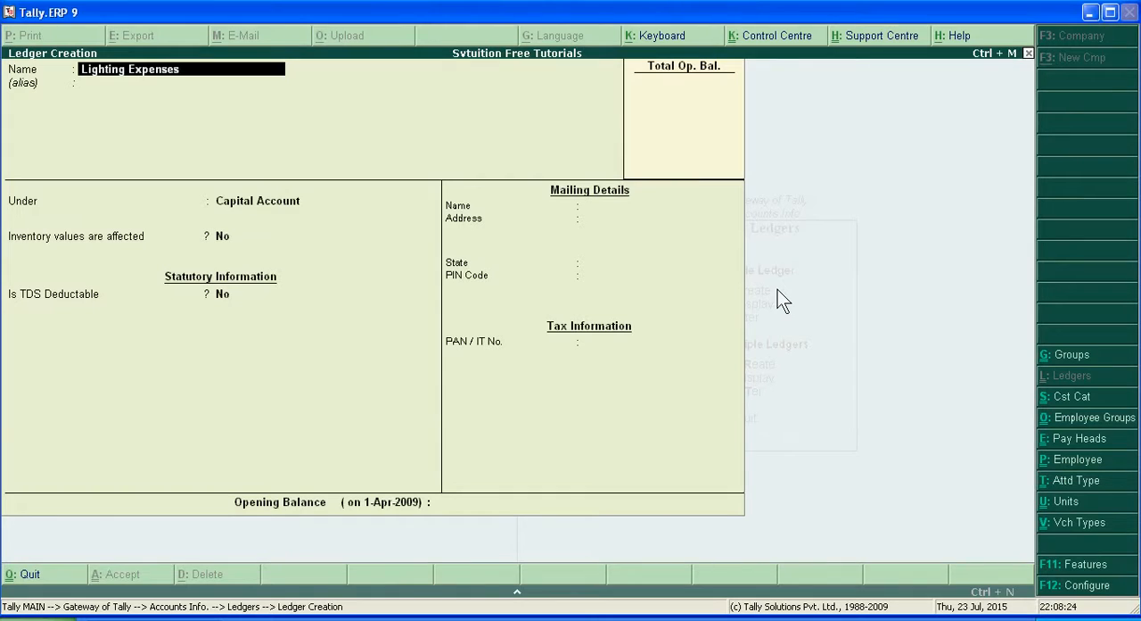
key("Return")
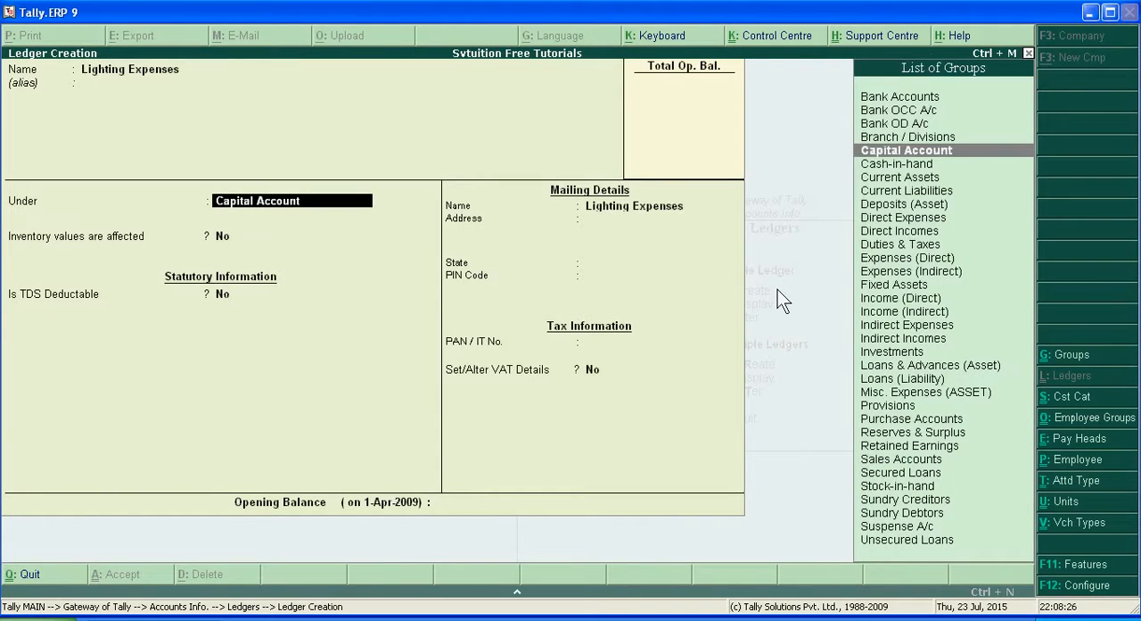
Step: Place the Lighting Expenses ledger under Indirect Expenses, keep the remaining defaults, and save it
type("I")
key("Down")
key("Down")
key("Down")
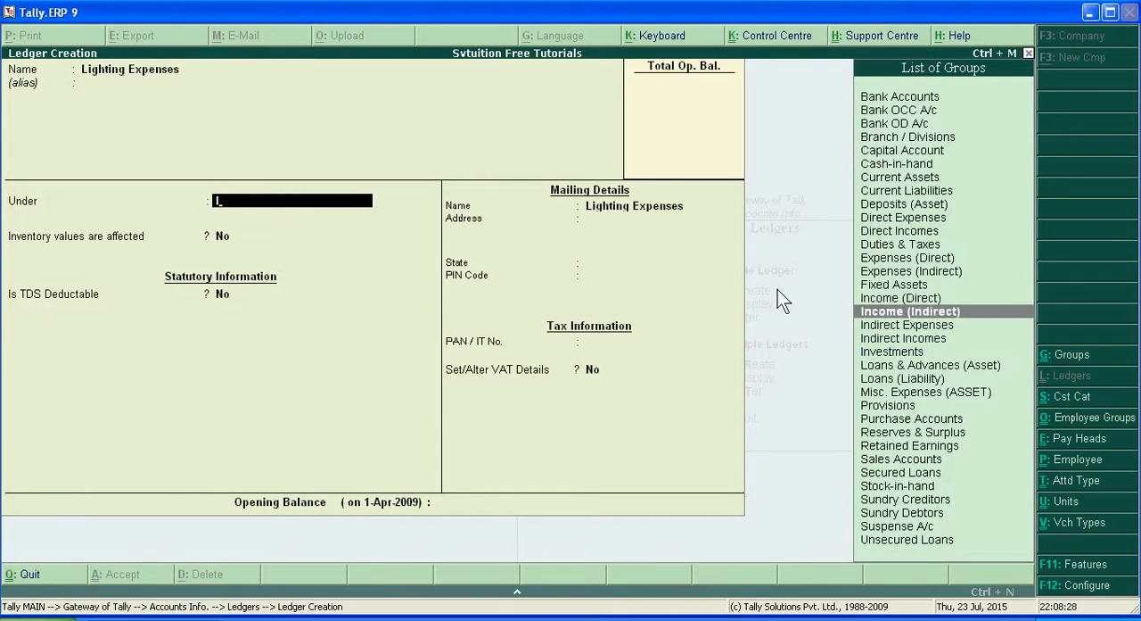
key("Return")
key("Return")
key("Return")
key("Return")
key("Return")
key("Return")
key("Return")
key("Return")
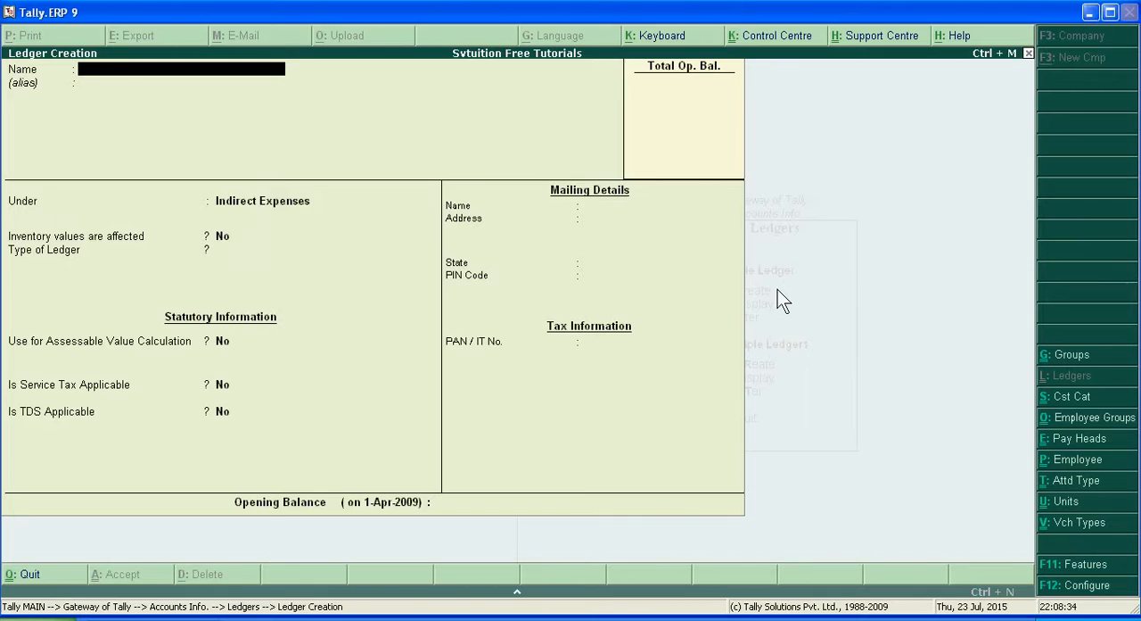
Step: Create a ledger named Rent Income under the Indirect Incomes group, keeping the remaining defaults
type("Rent Income")
key("Return")
key("Return")
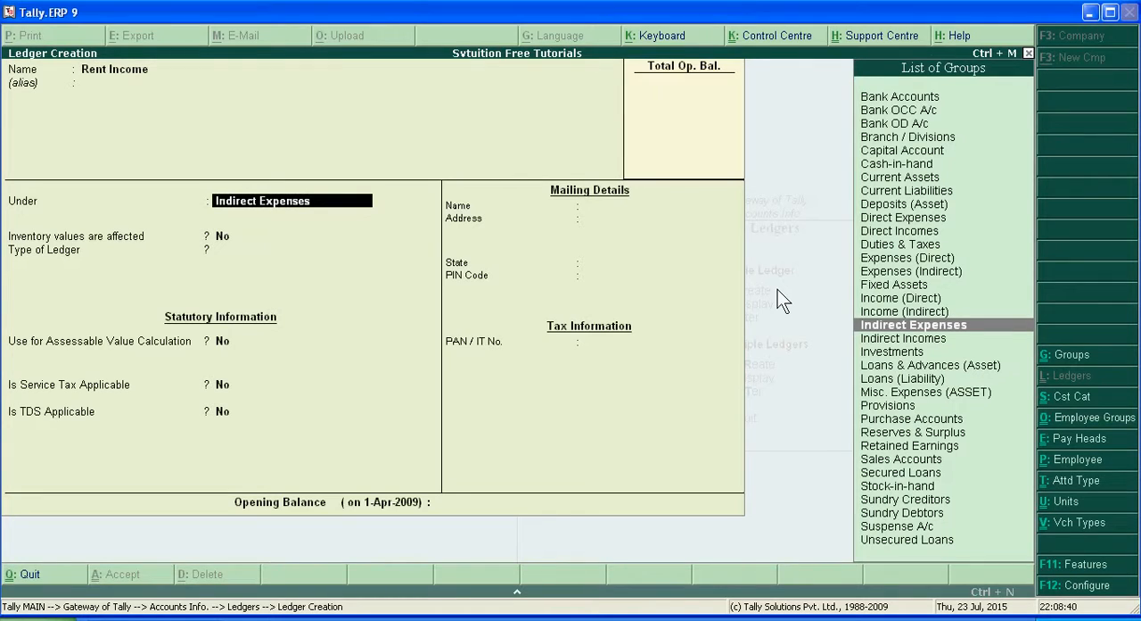
type("i")
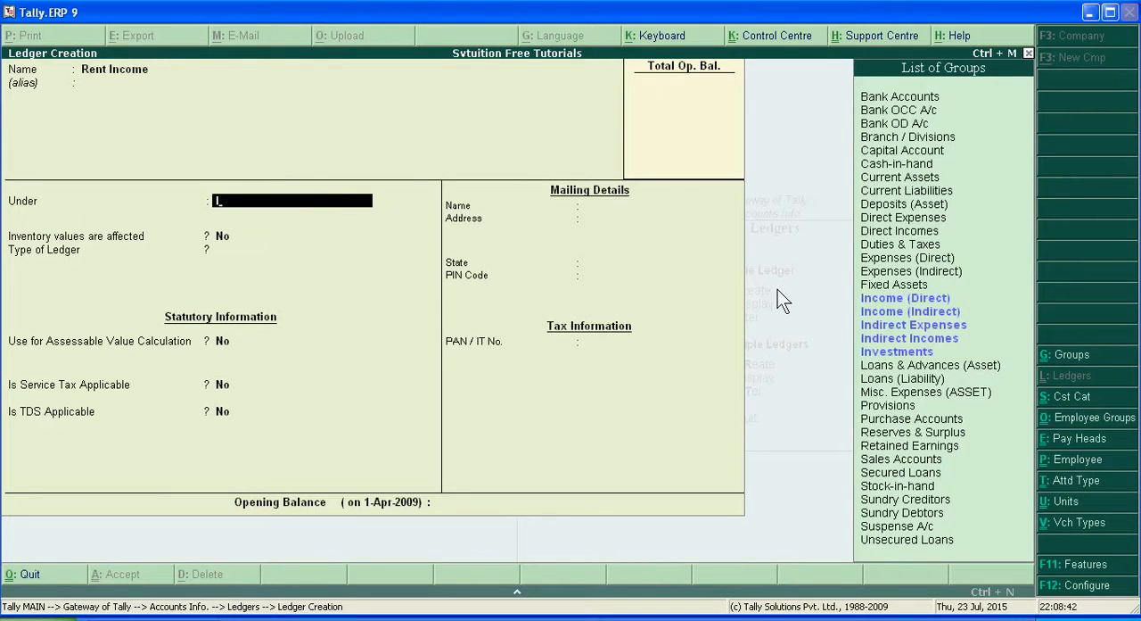
key("Down")
key("Down")
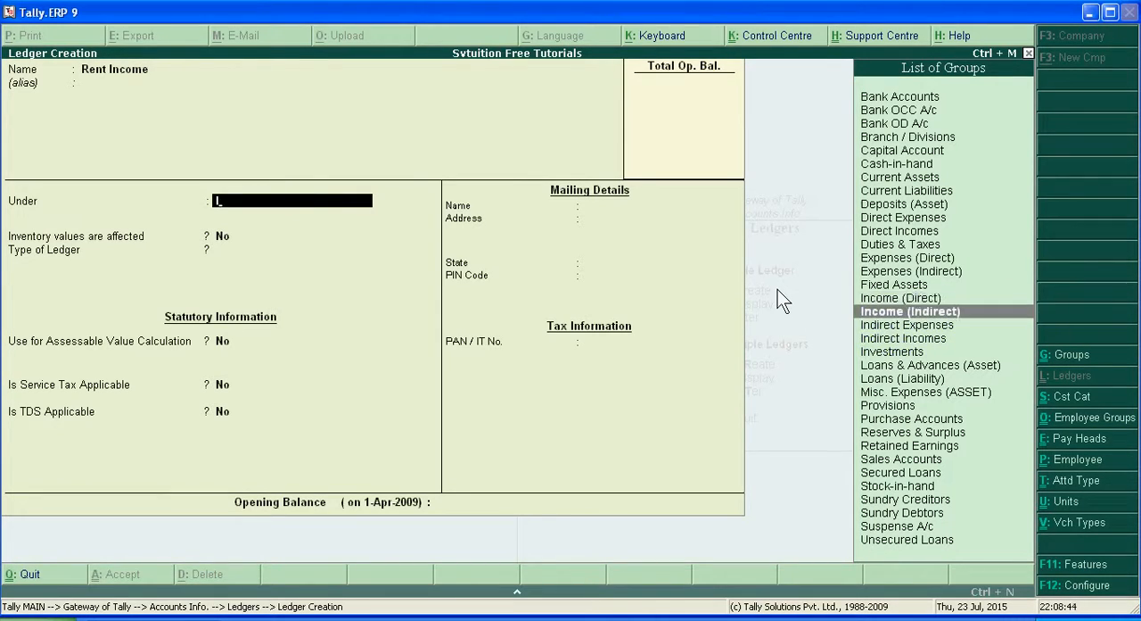
key("Return")
key("Return")
key("Return")
key("Return")
key("Return")
key("Return")
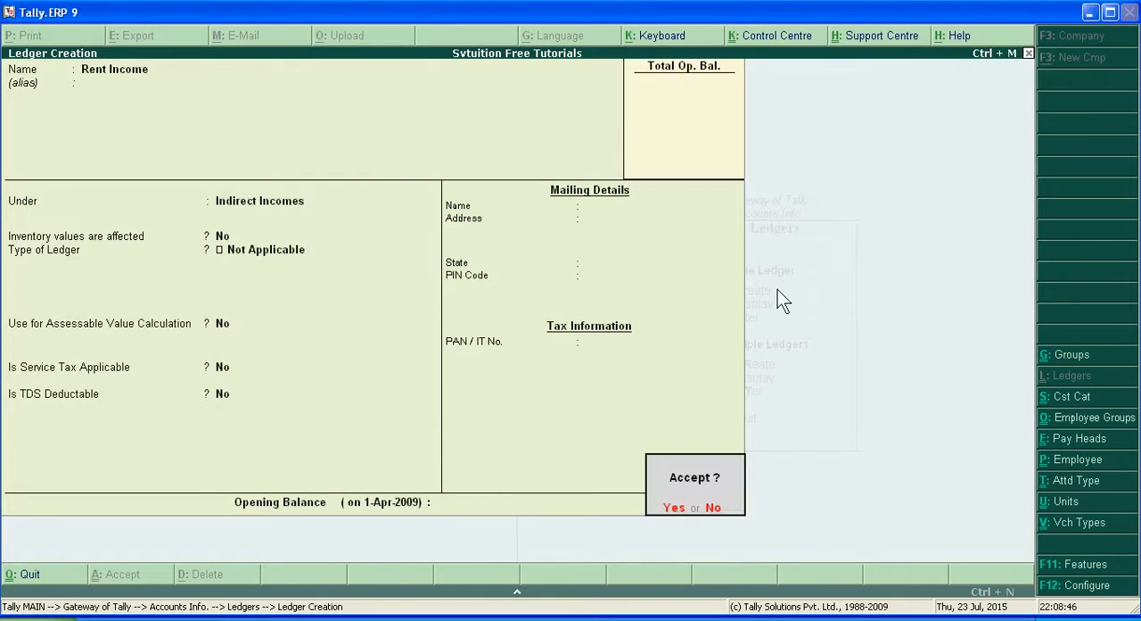
key("Return")
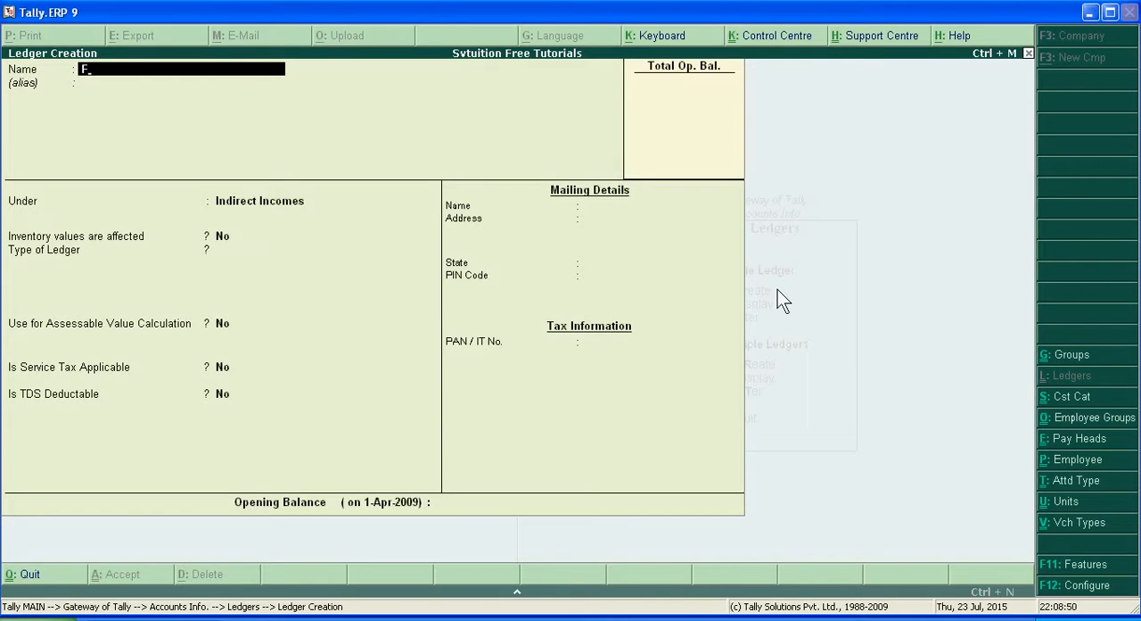
Step: Create a ledger named Furniture under the Fixed Assets group, keeping the remaining defaults
type("Fur")
type("nt")
type("iture")
key("Return")
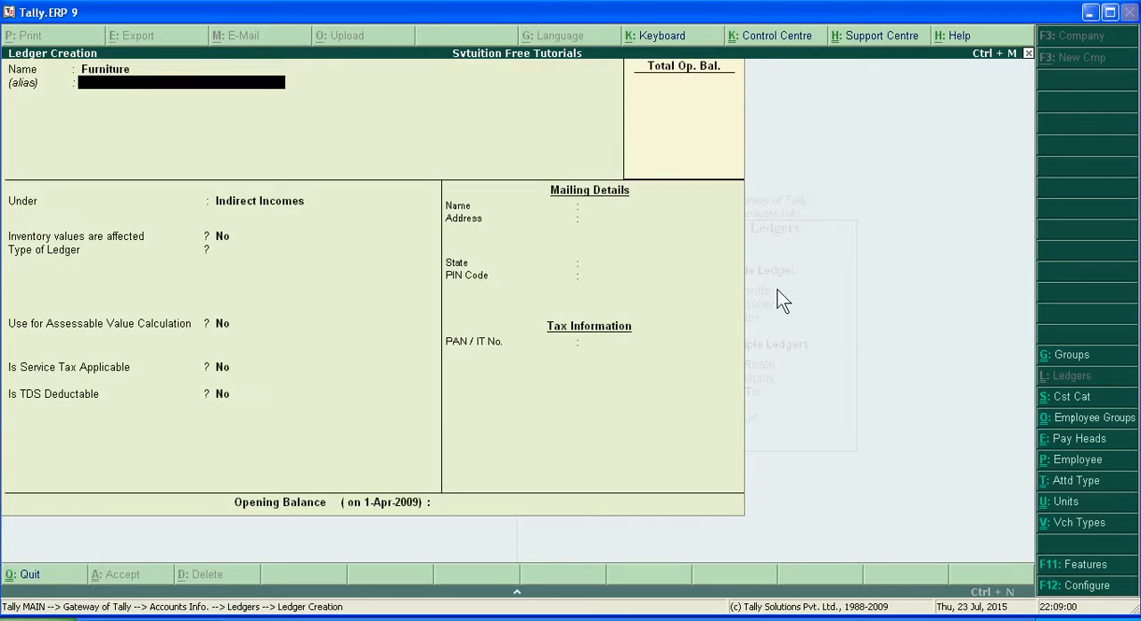
key("Return")
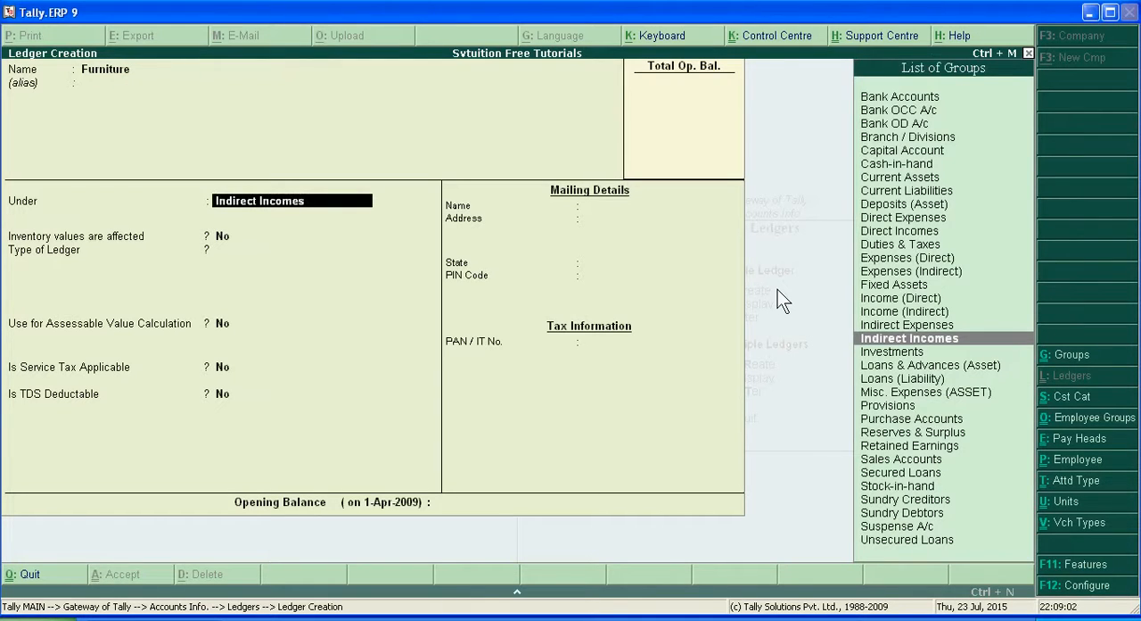
type("F")
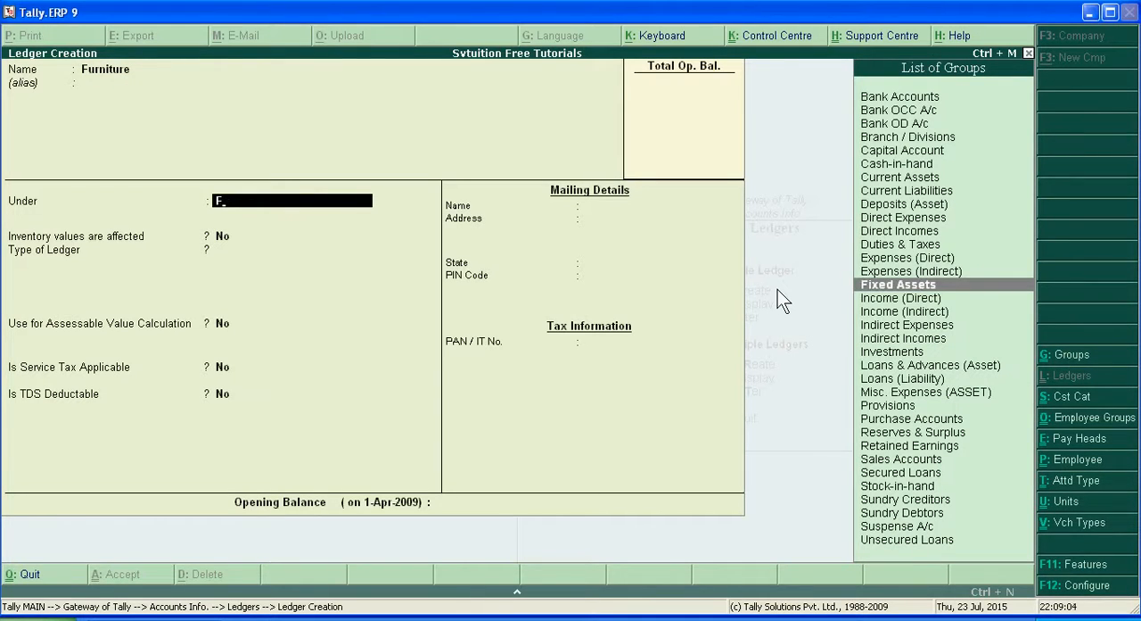
key("Return")
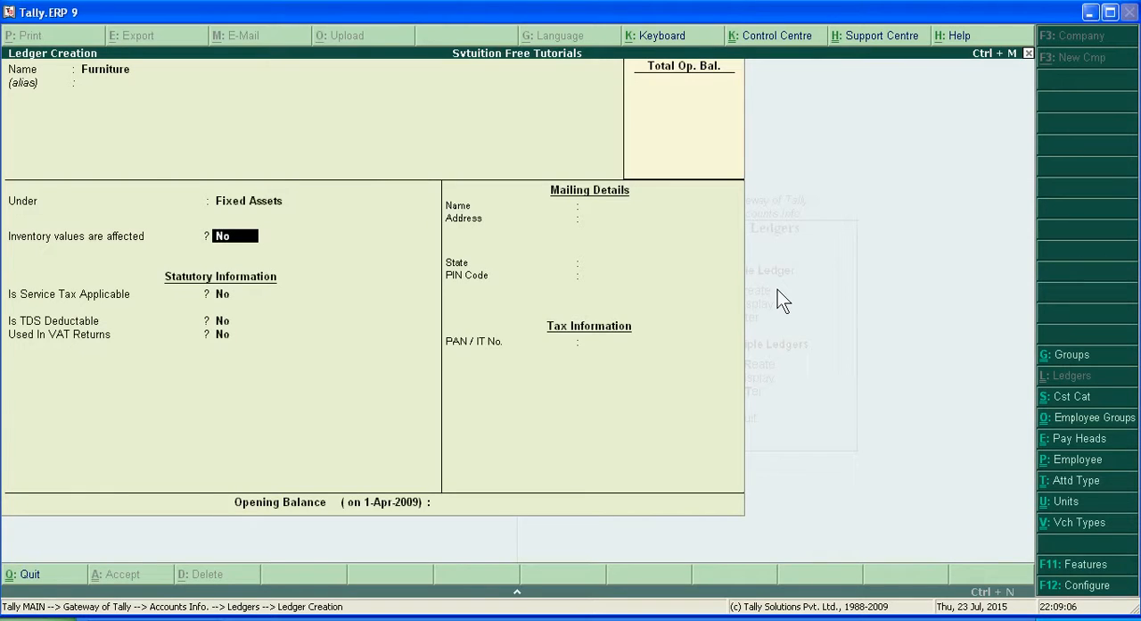
key("Return")
key("Return")
key("Return")
key("Return")
key("Return")
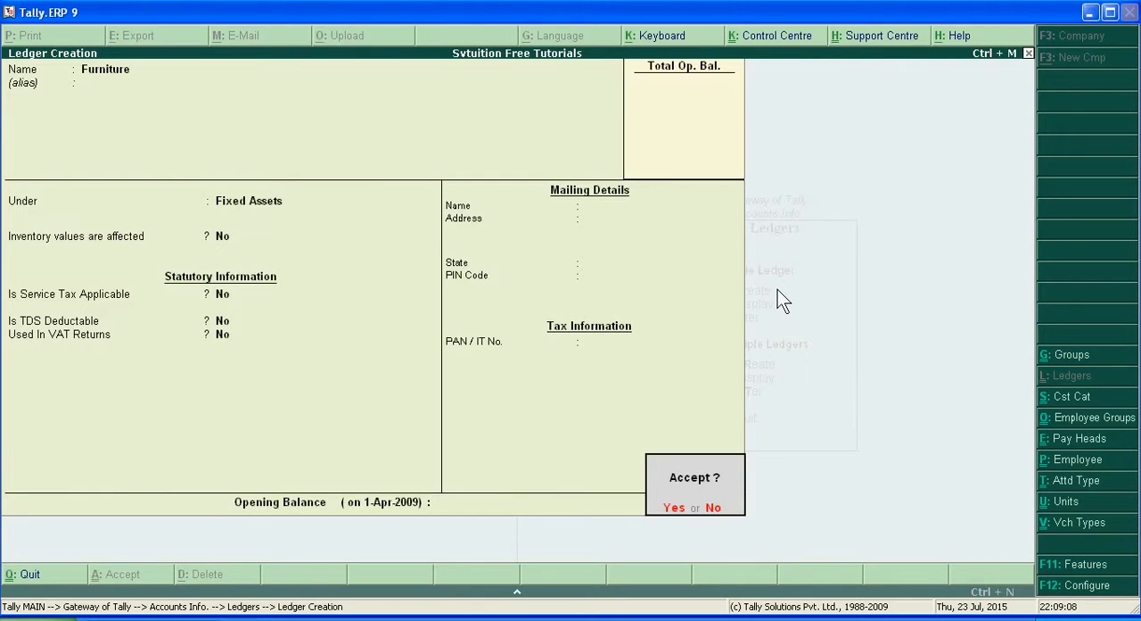
key("Return")
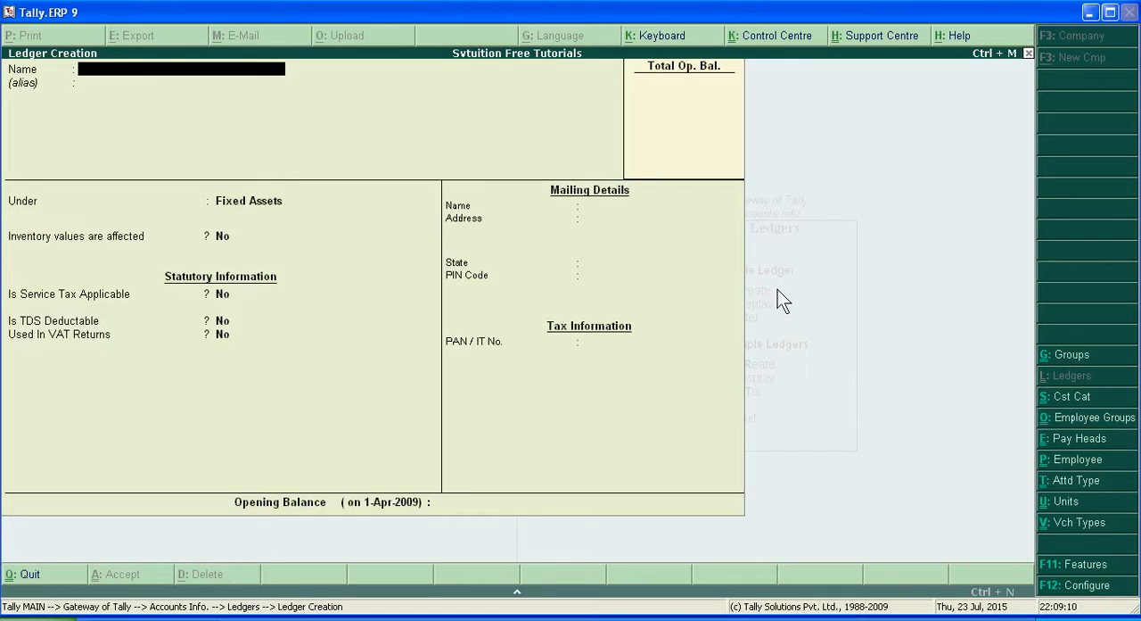
Step: Create a ledger named SBI Loan under the Loans (Liability) group, keep the remaining defaults, save it, and leave ledger creation
type("SBI Loan")
key("Return")
key("Return")
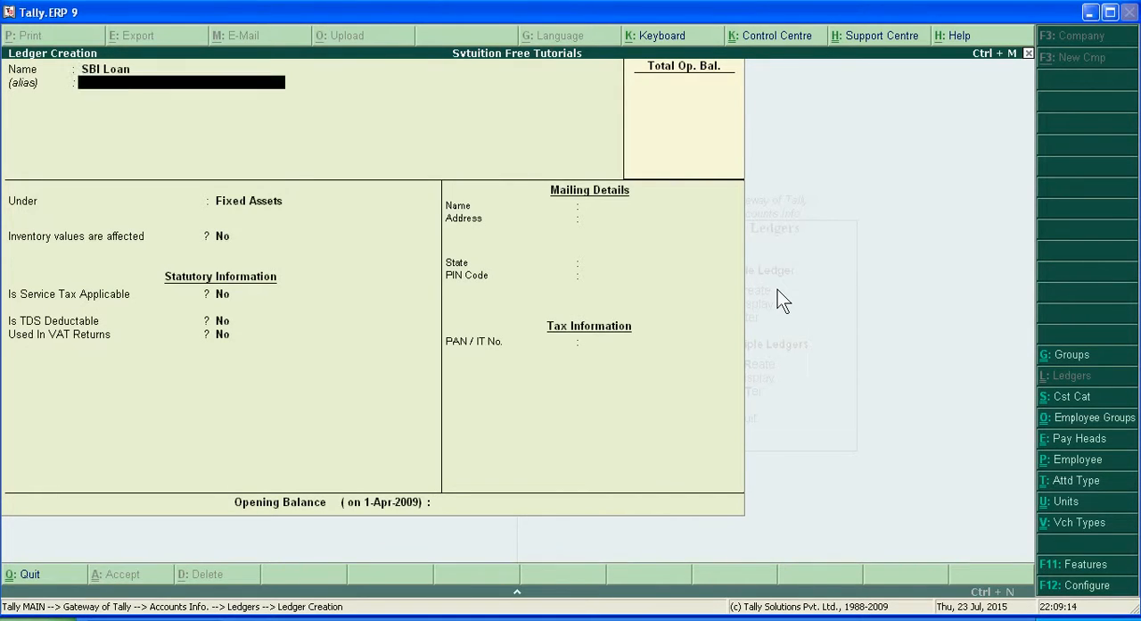
type("L")
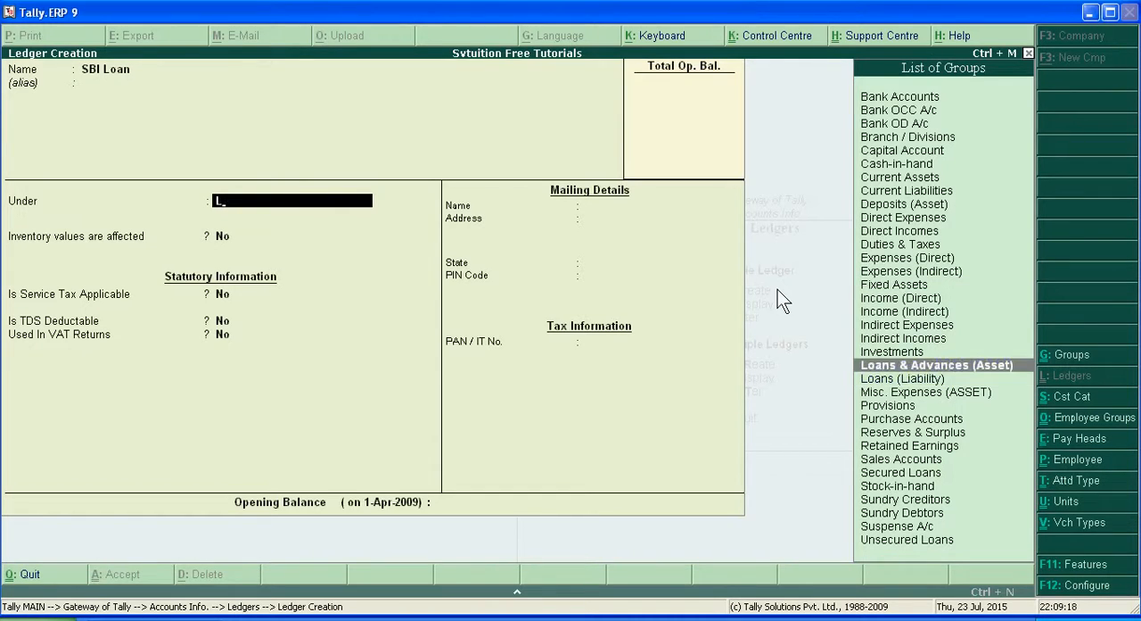
key("Down")
key("Return")
key("Return")
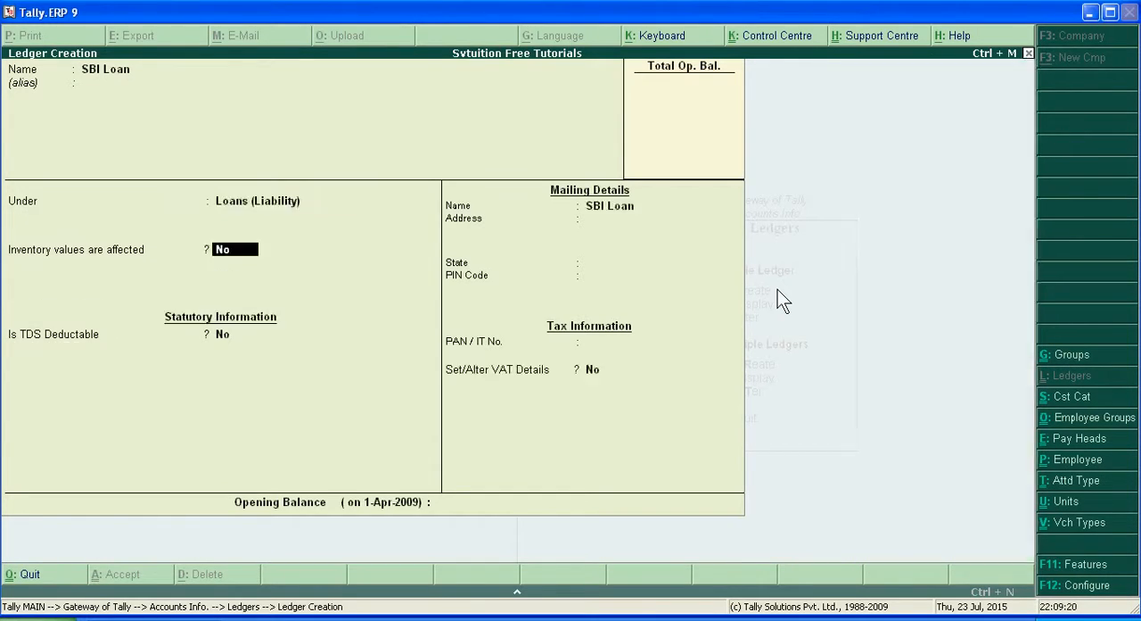
key("Return")
key("Return")
key("Return")
key("Return")
key("Return")
key("Return")
key("Return")
key("Return")
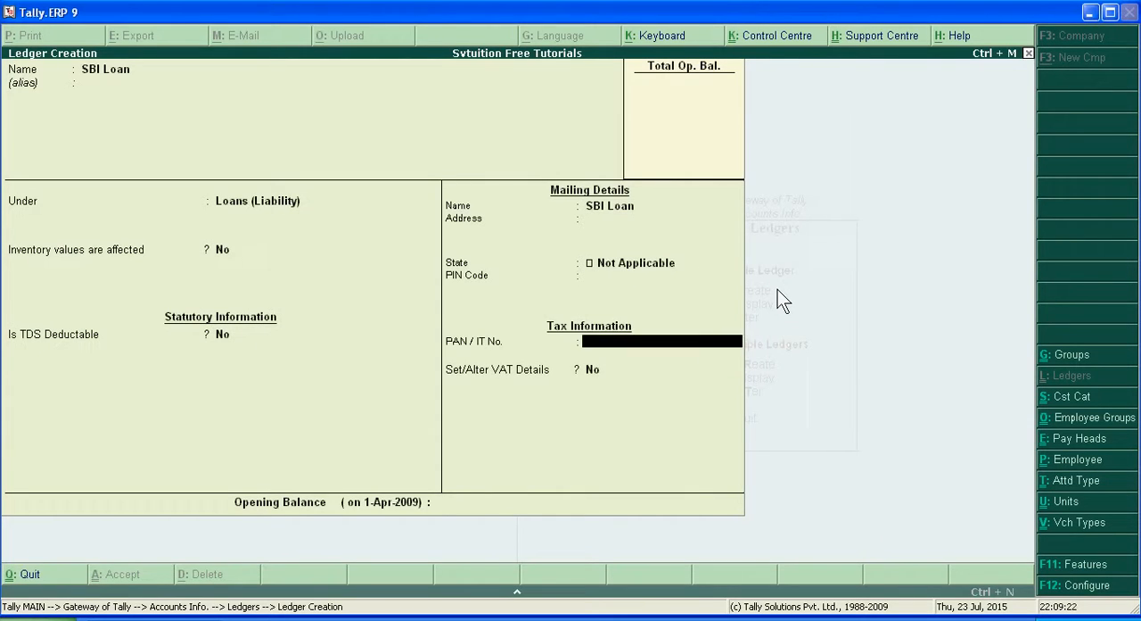
key("Return")
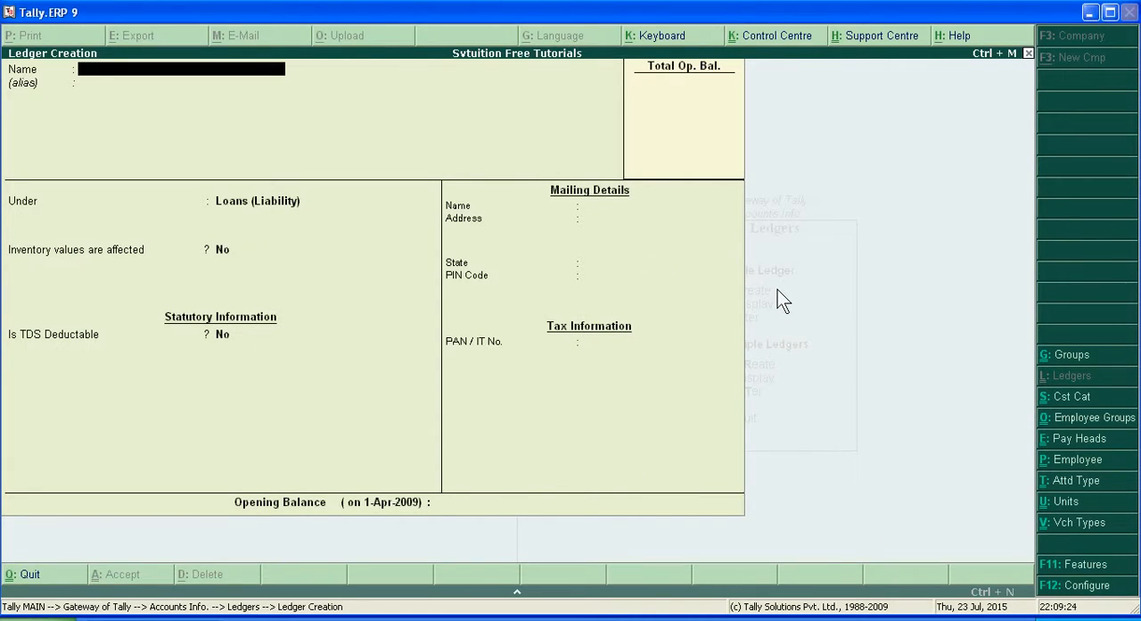
key("Escape")
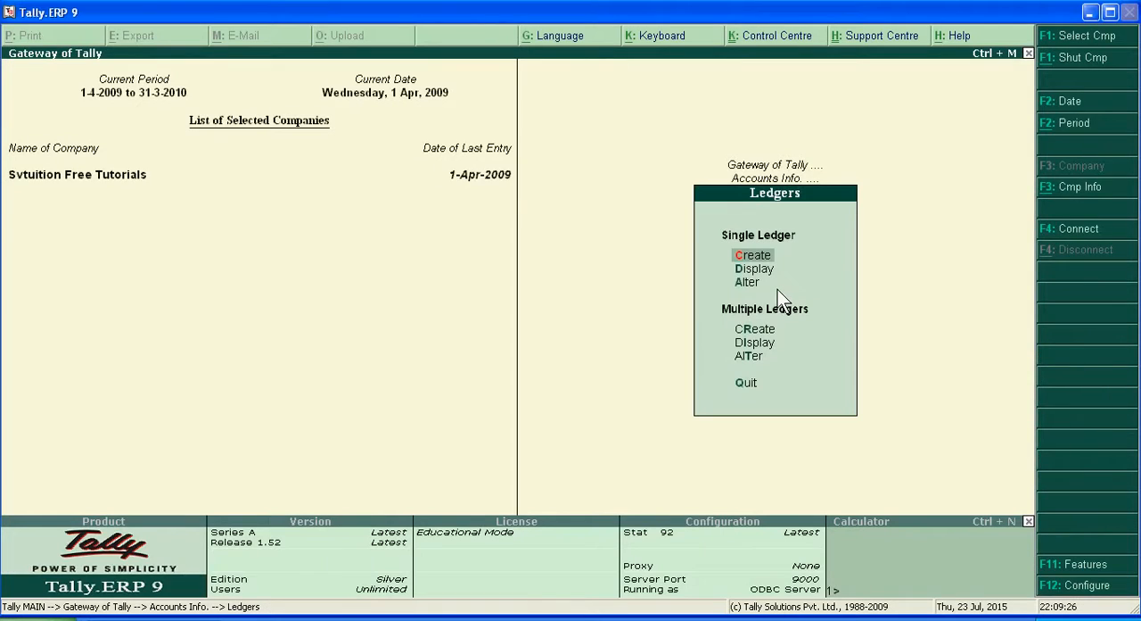
Step: View the list of ledgers available for single-ledger alteration and return to the main Gateway
key("Down")
key("Down")
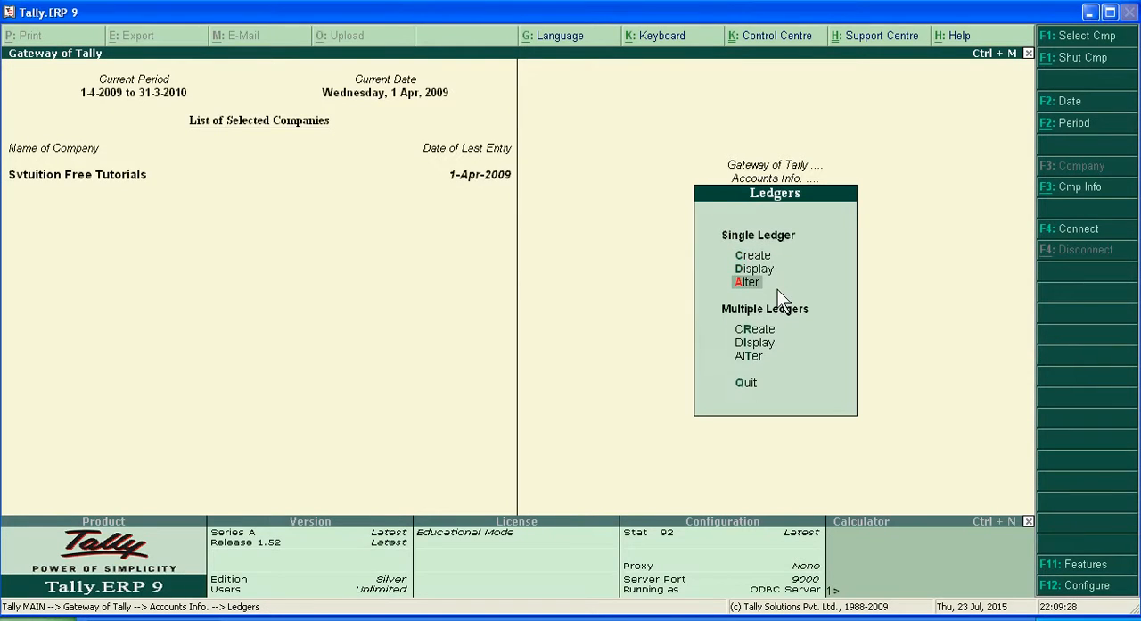
key("Return")
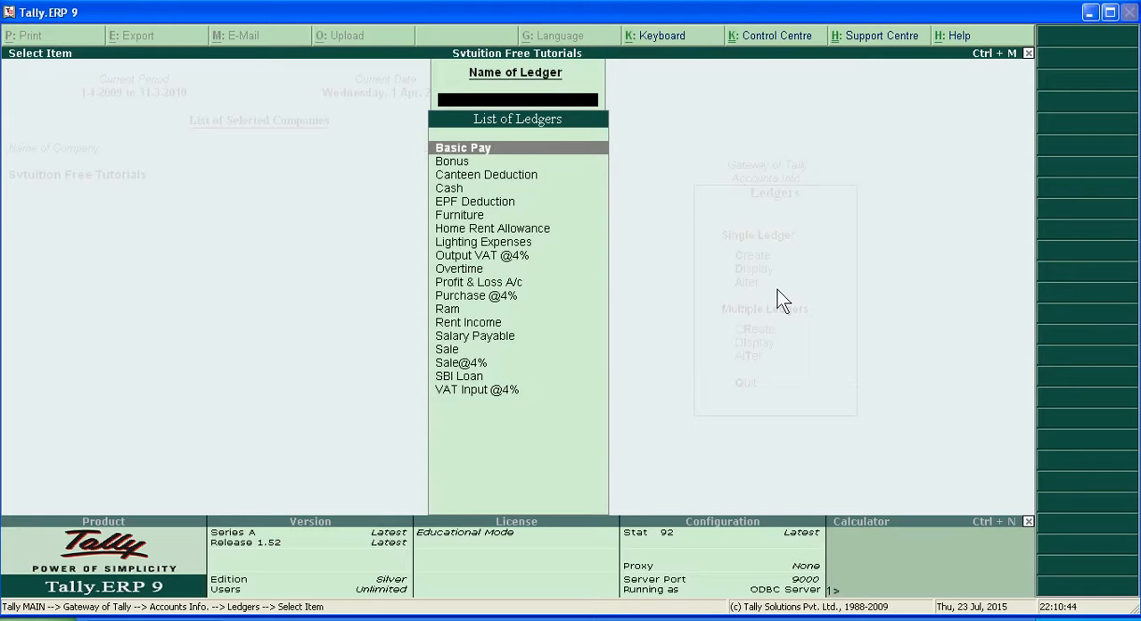
key("Escape")
key("Escape")
key("Escape")
Step: Try to enter a contra accounting voucher with Cash as the account and a bank ledger in the particulars
key("Down")
key("Down")
key("Down")
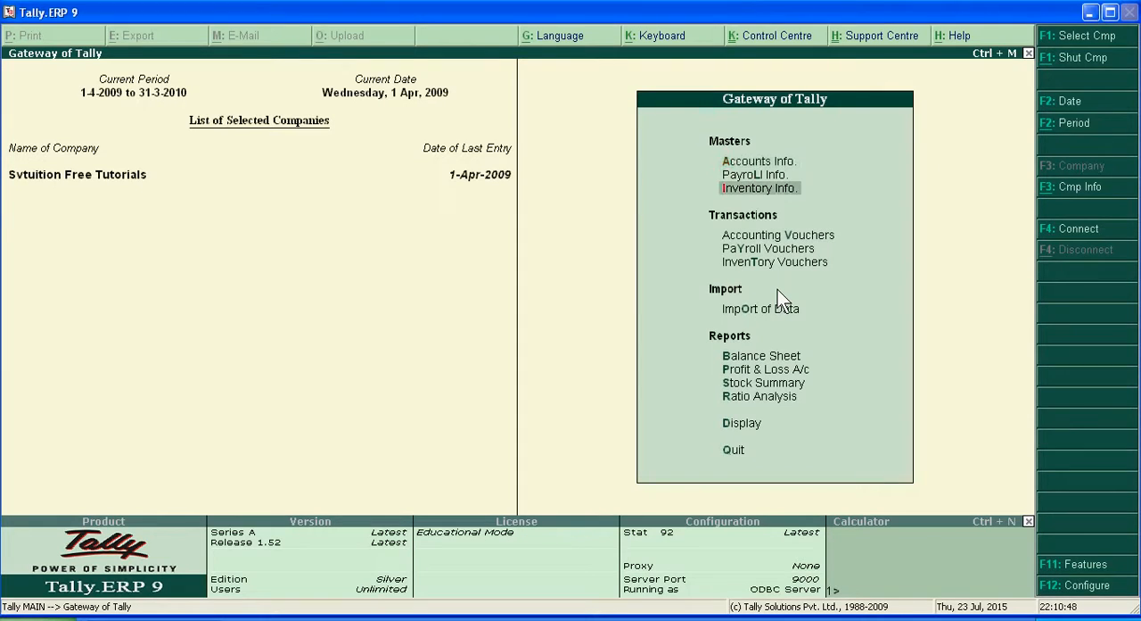
key("Return")
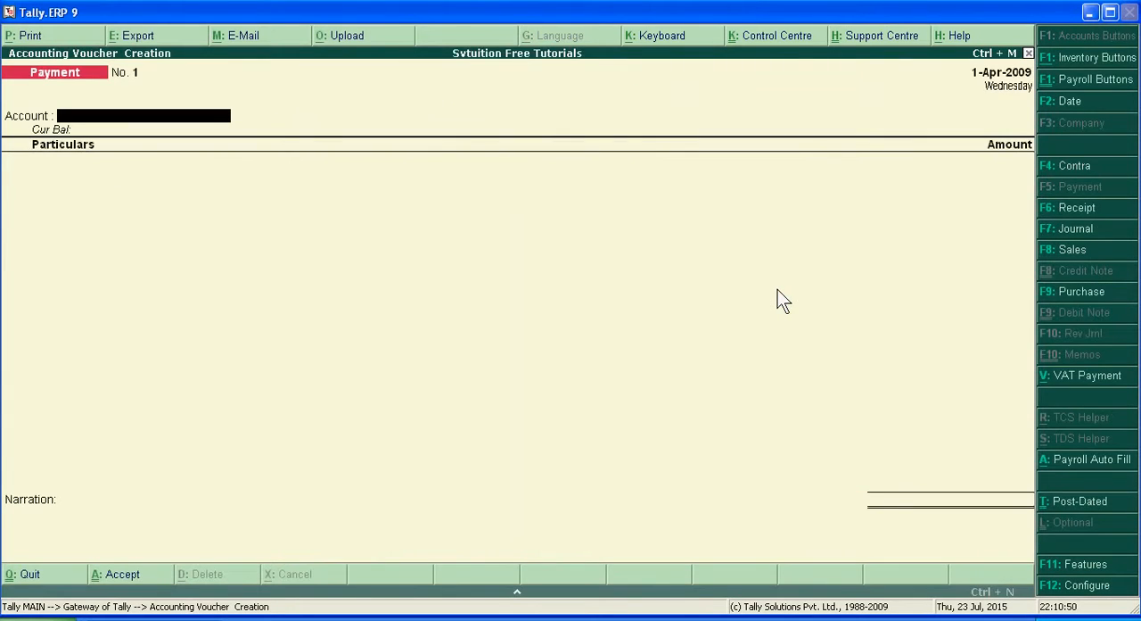
left_click(1095, 173)
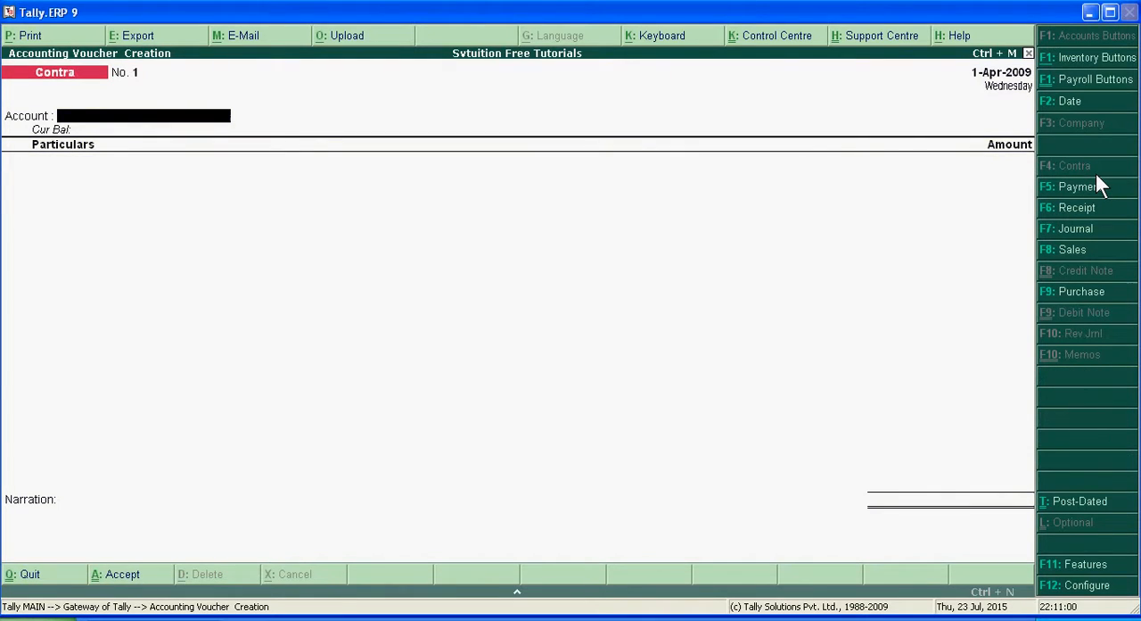
type("C")
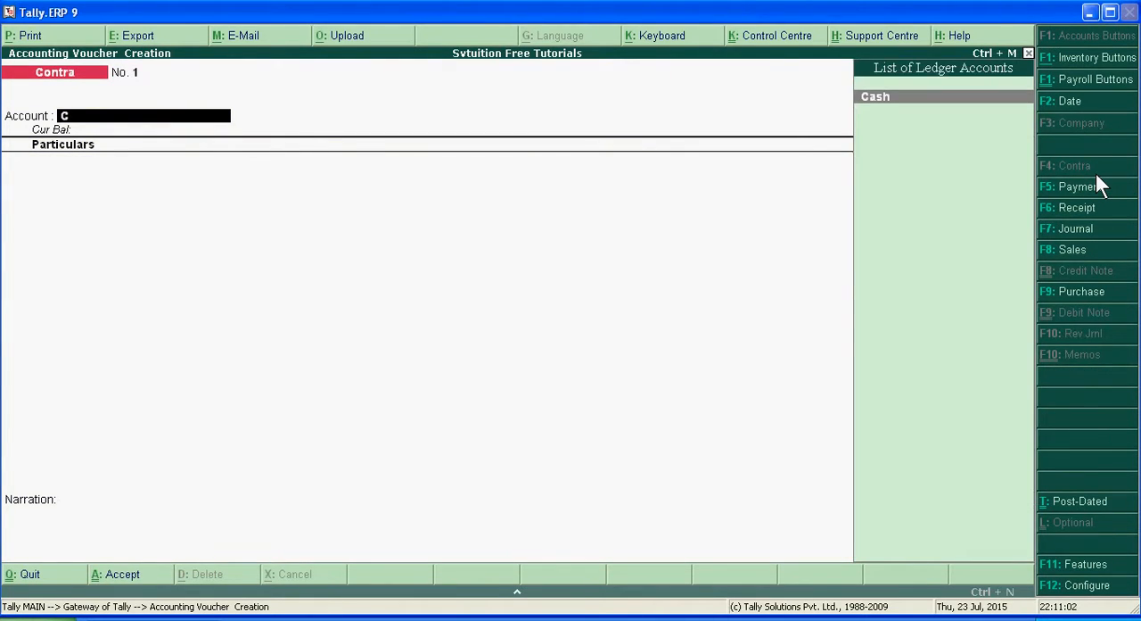
key("Return")
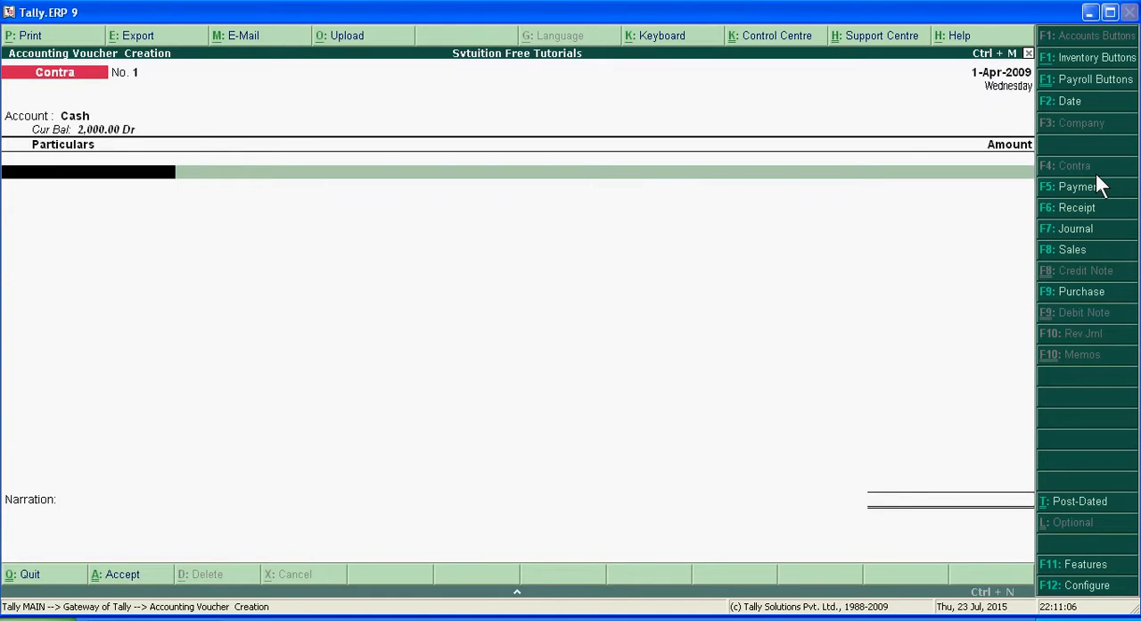
type("b")
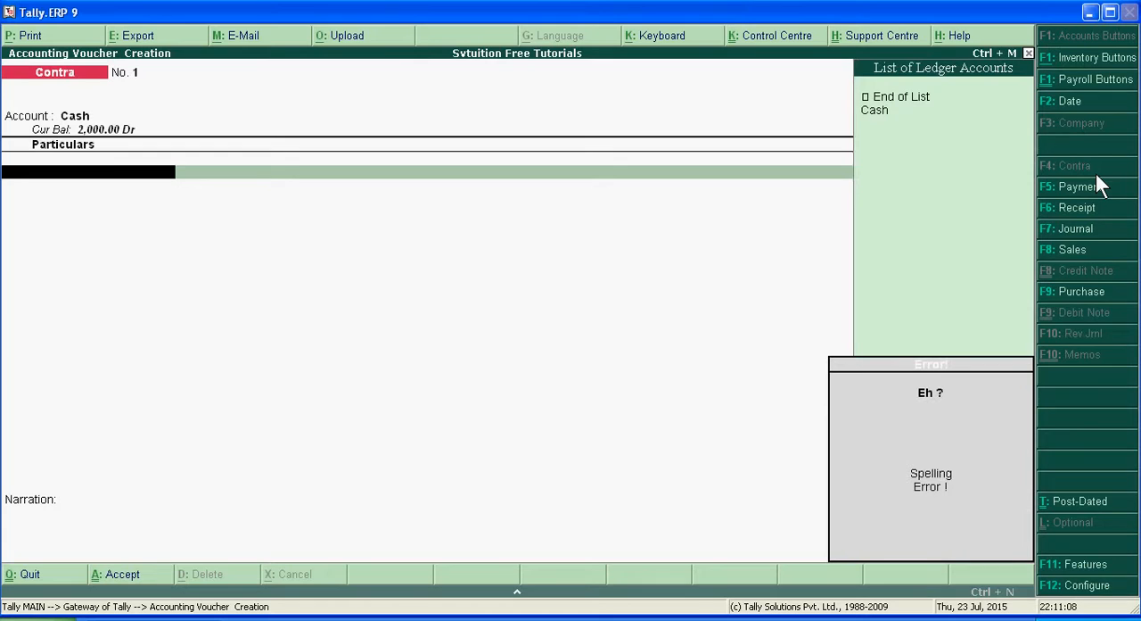
key("BackSpace")
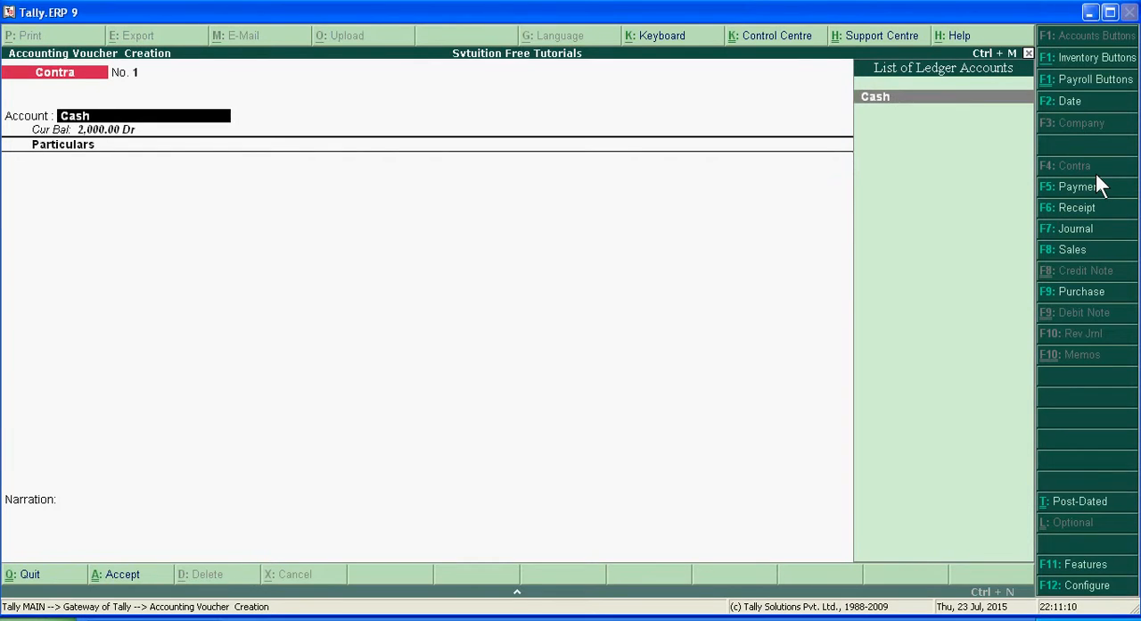
key("Return")
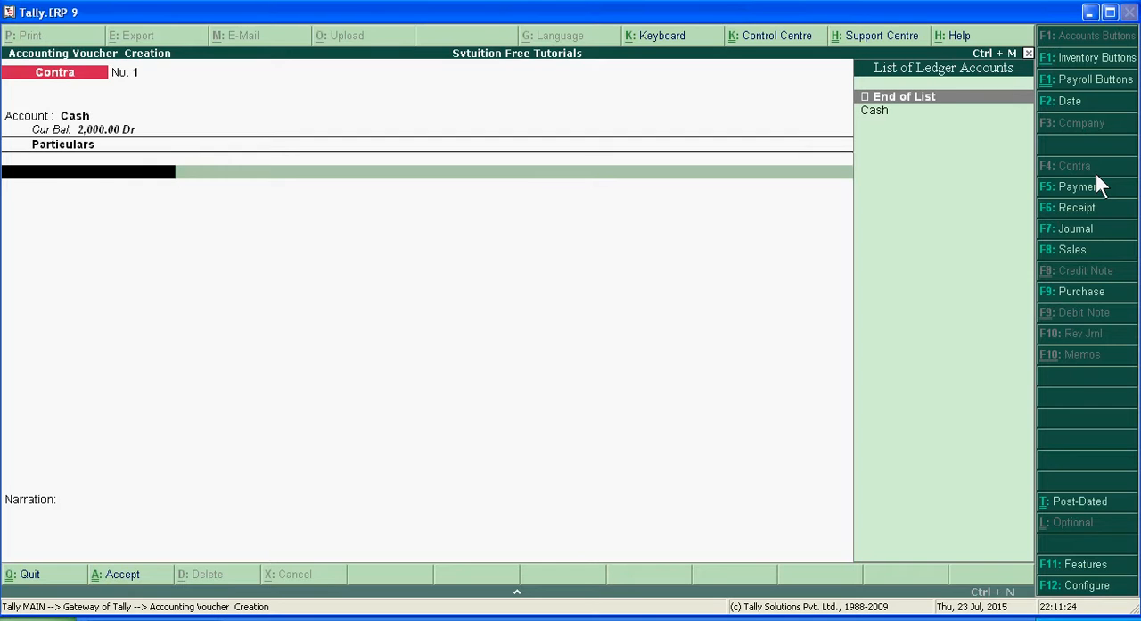
key("Escape")
key("y")
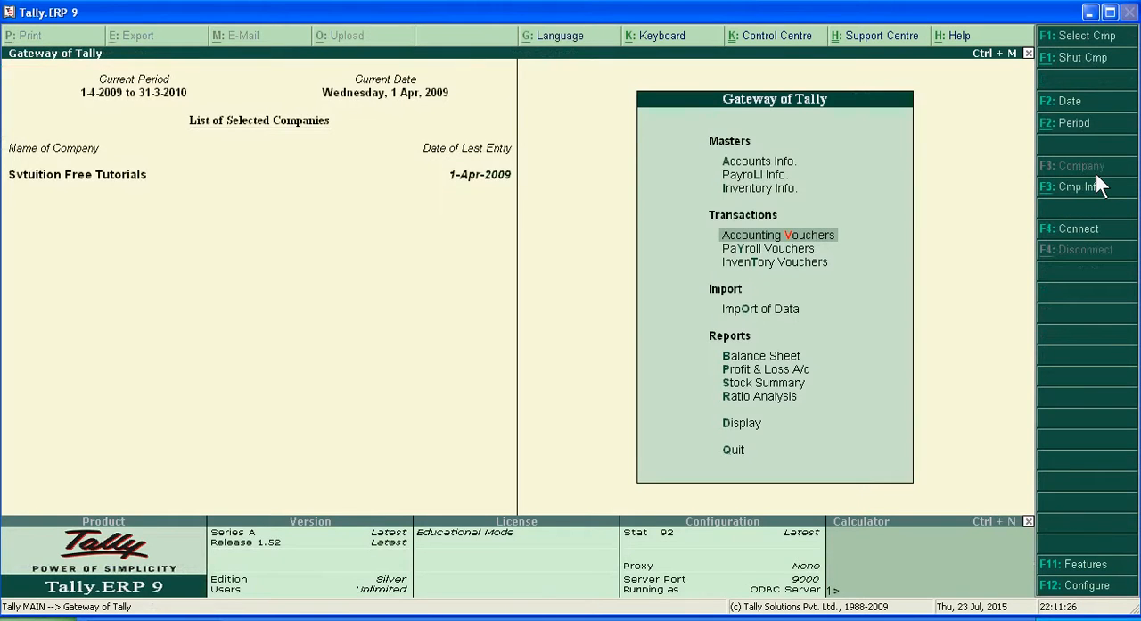
Step: Look at the Purchase voucher entry form and the available Sales voucher types, leaving without recording a voucher
key("Return")
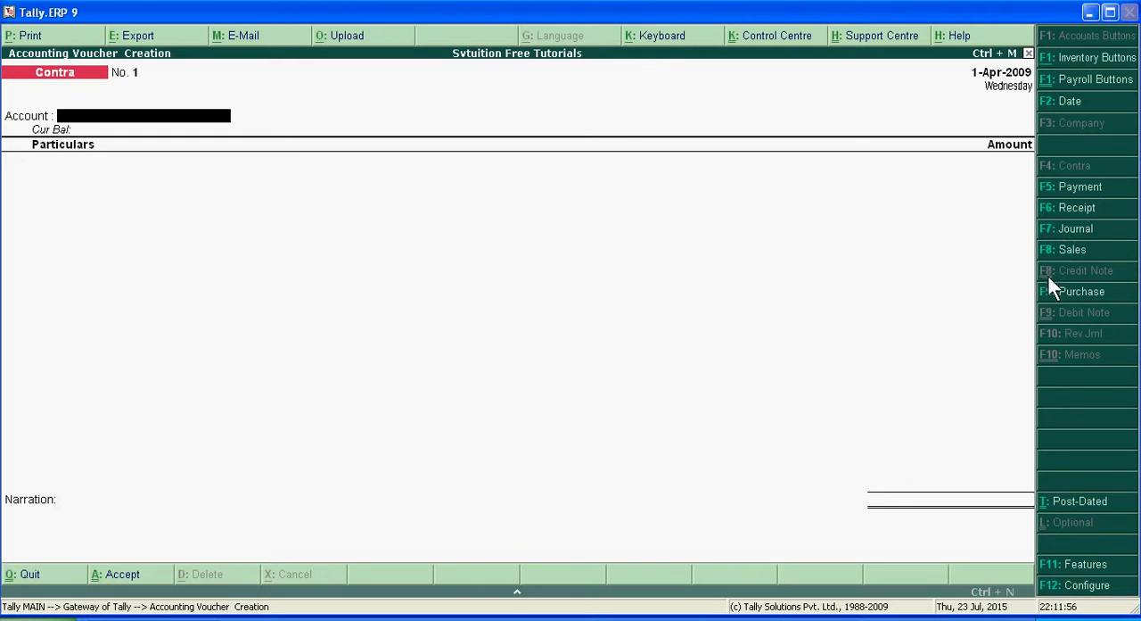
left_click(1079, 295)
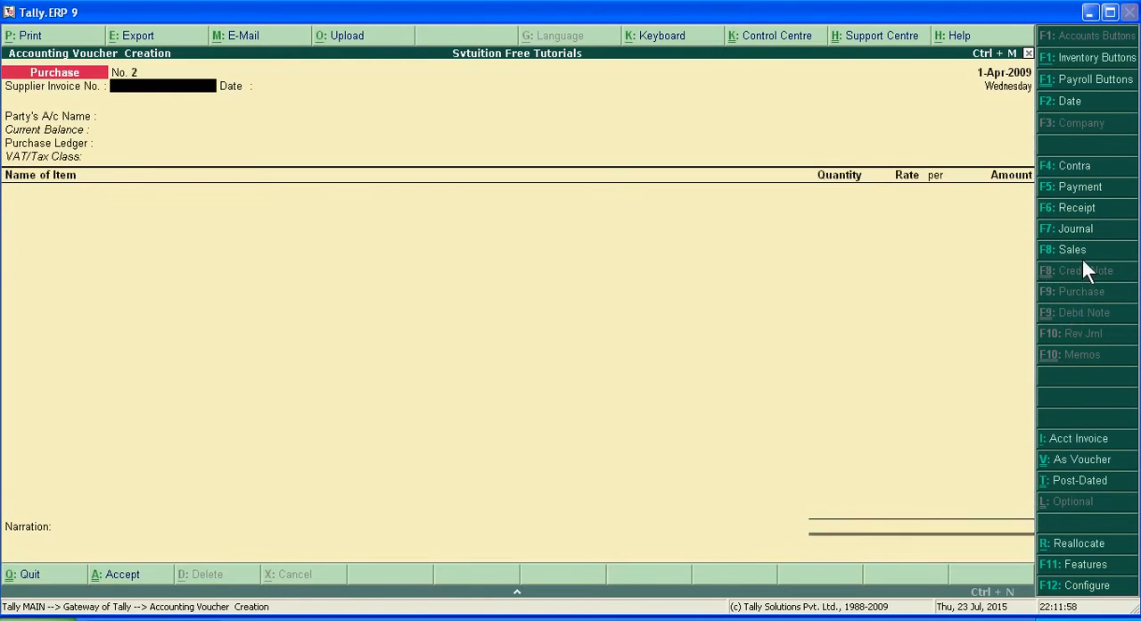
left_click(1083, 250)
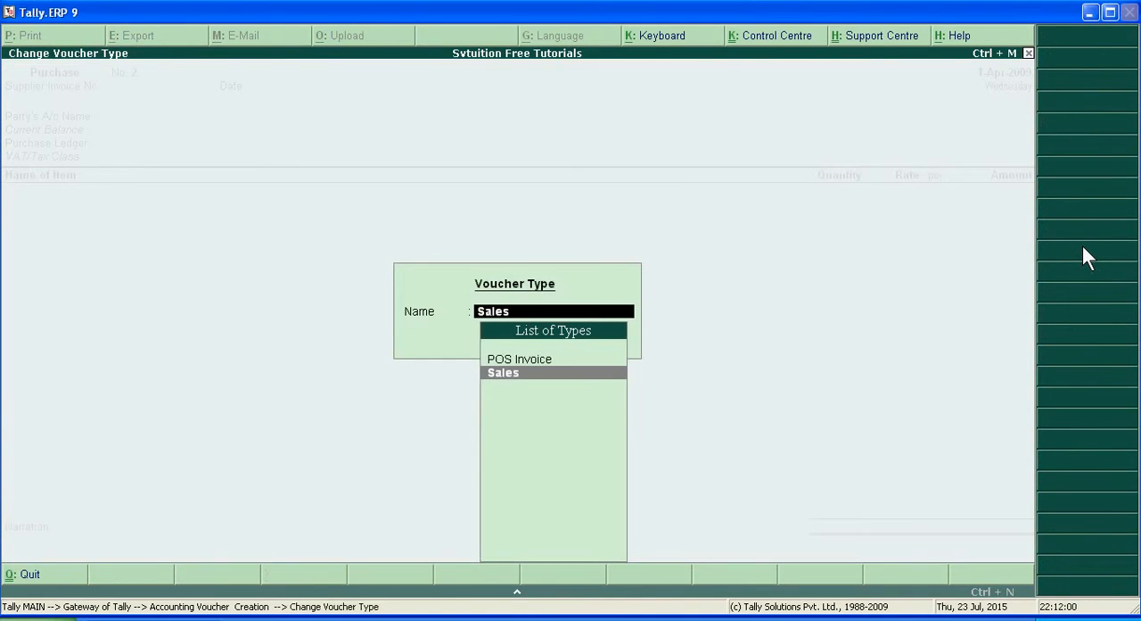
key("Escape")
key("Escape")
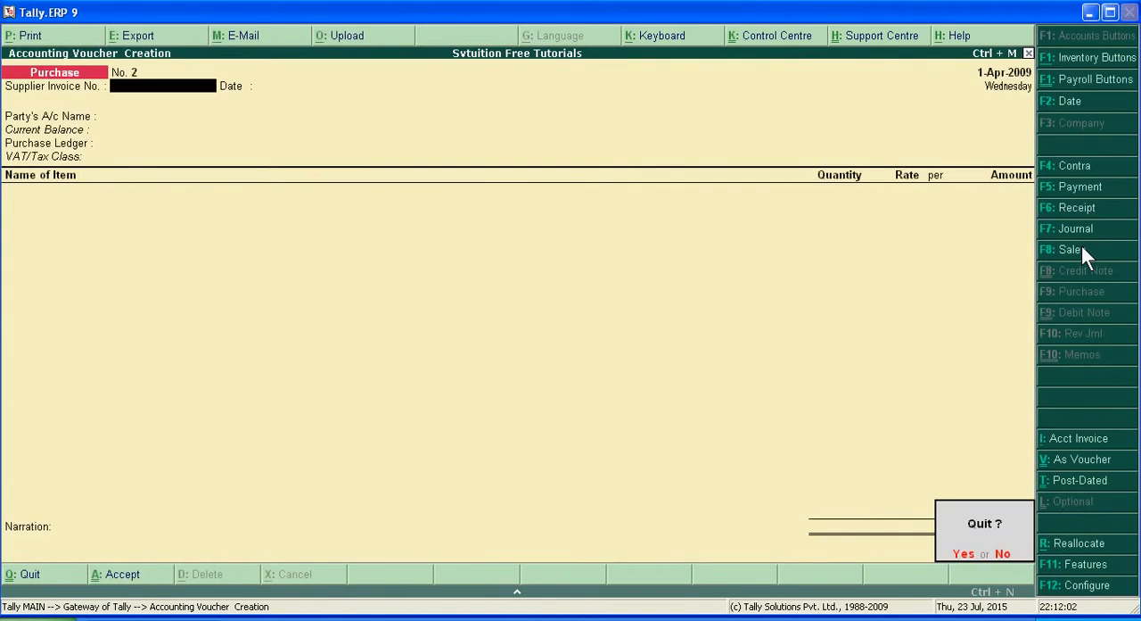
key("Return")
Step: View the company's Profit & Loss account and Balance Sheet reports
key("Down")
key("Down")
key("Down")
key("Down")
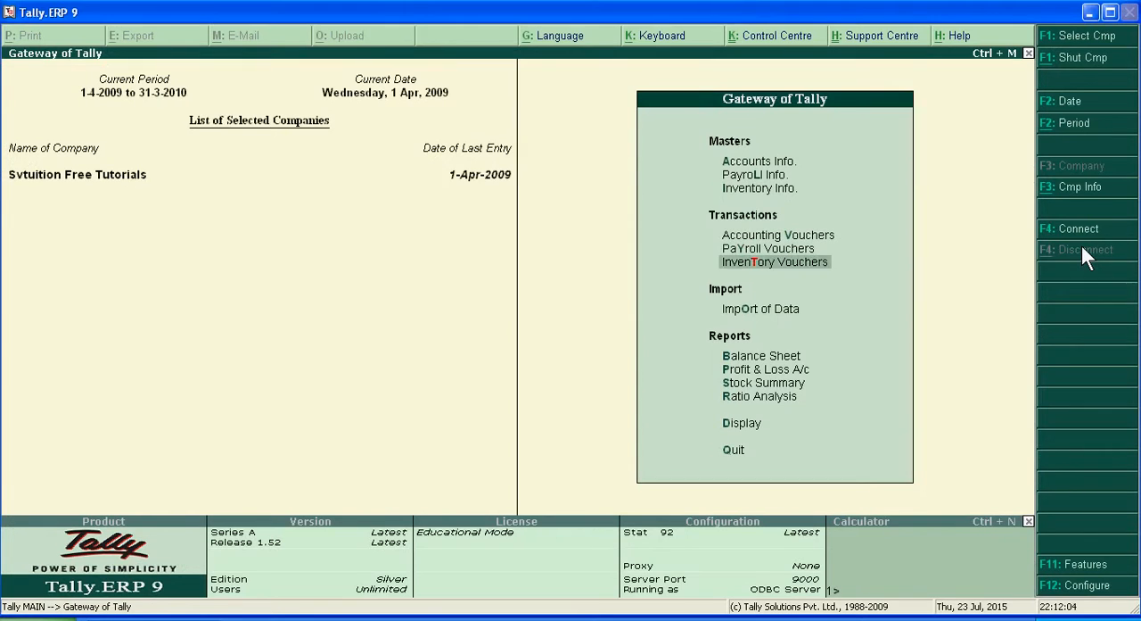
key("Down")
key("Return")
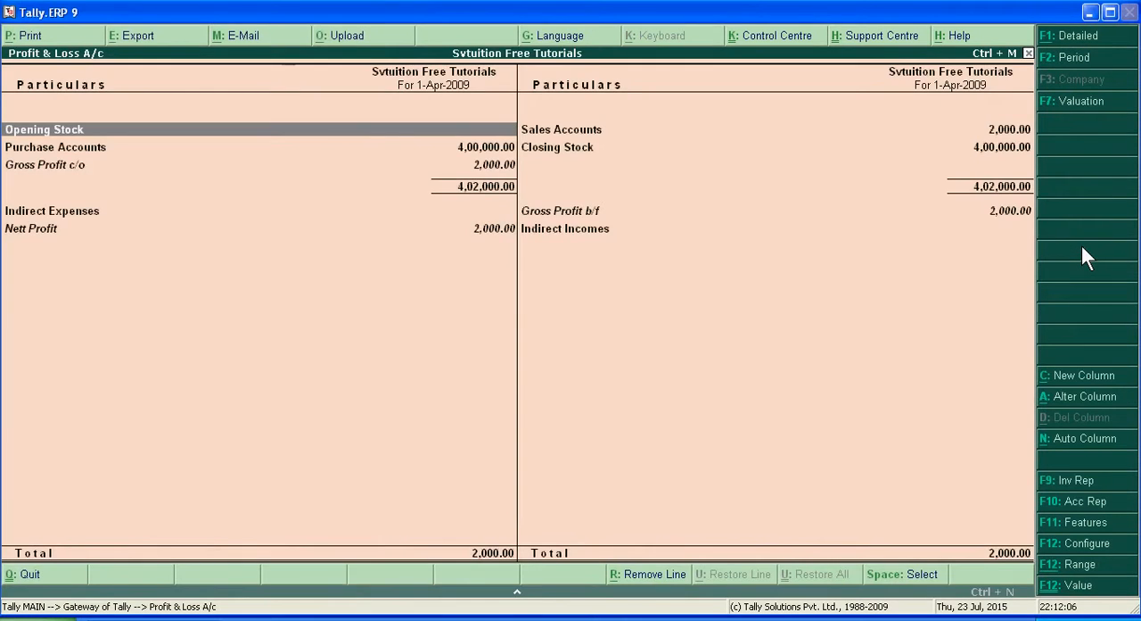
key("Escape")
key("Up")
key("Return")
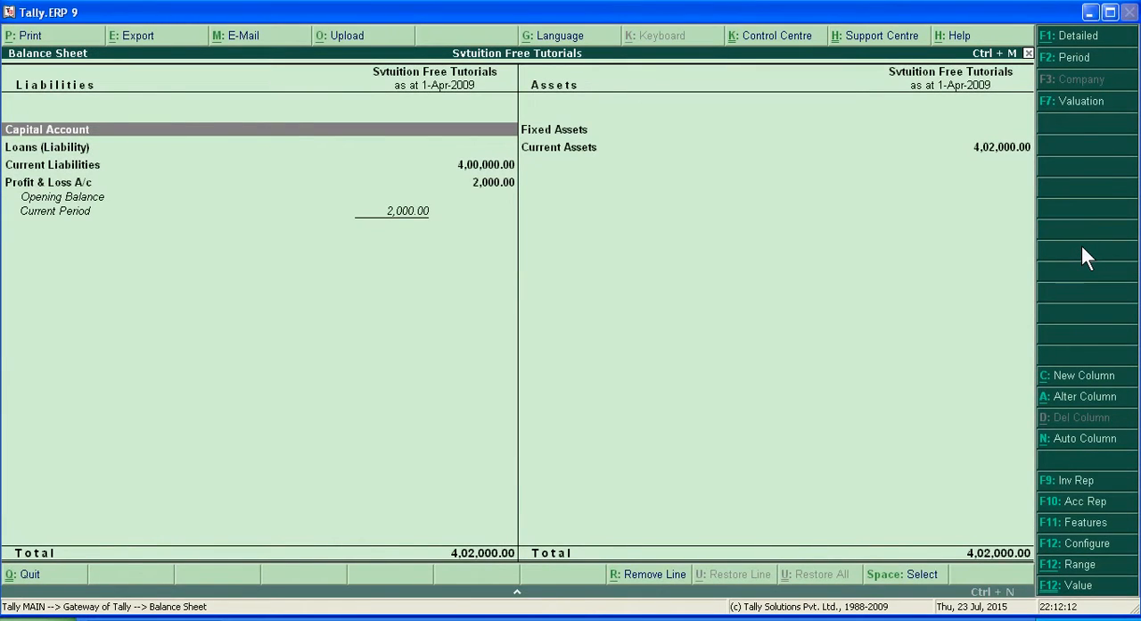
key("Escape")
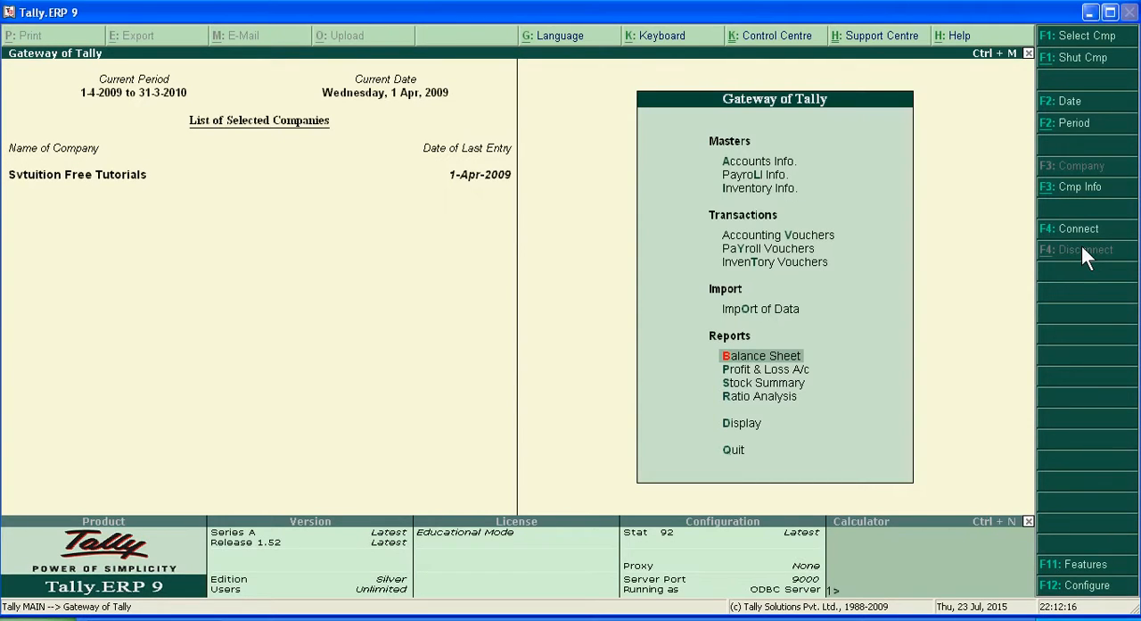
Step: Display the company's Day Book to view its recorded vouchers
key("Down")
key("Down")
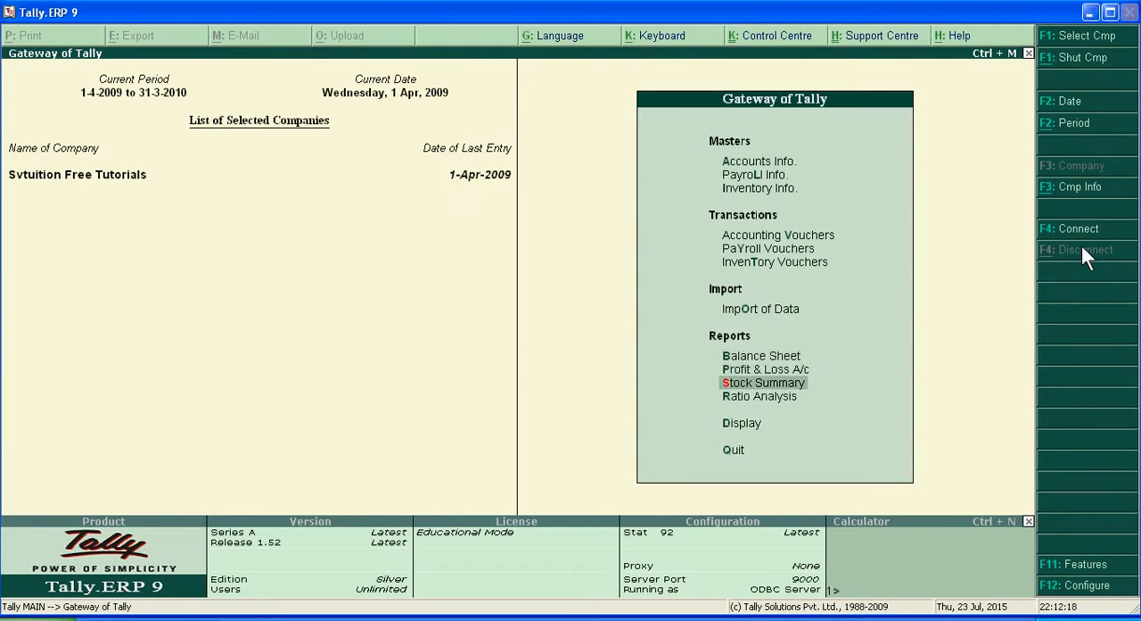
key("Down")
key("Down")
key("Return")
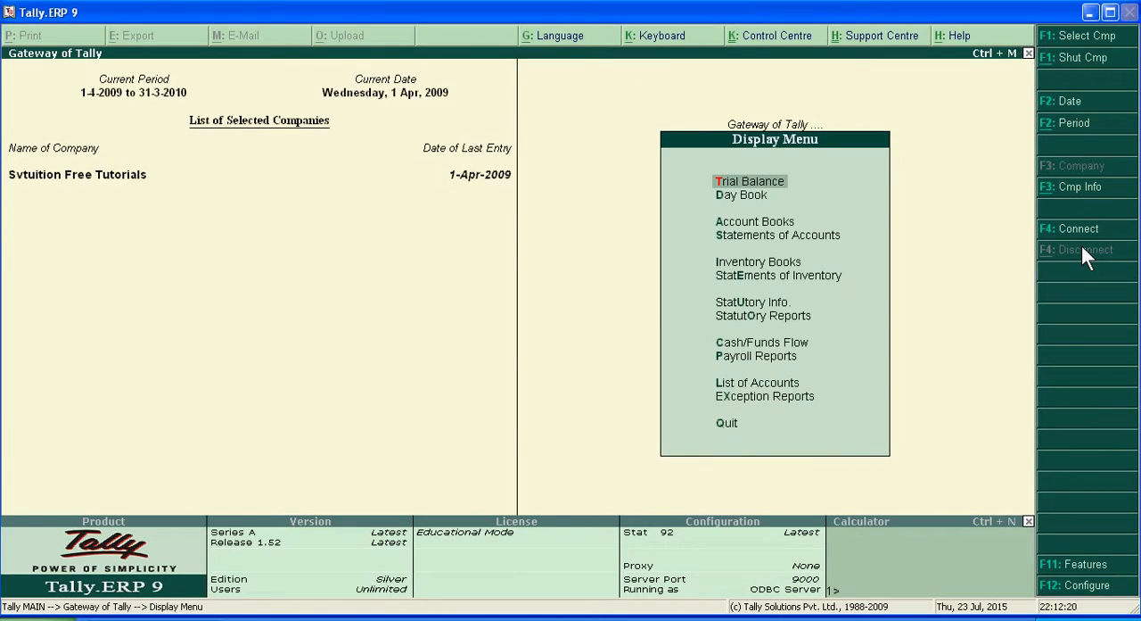
key("Down")
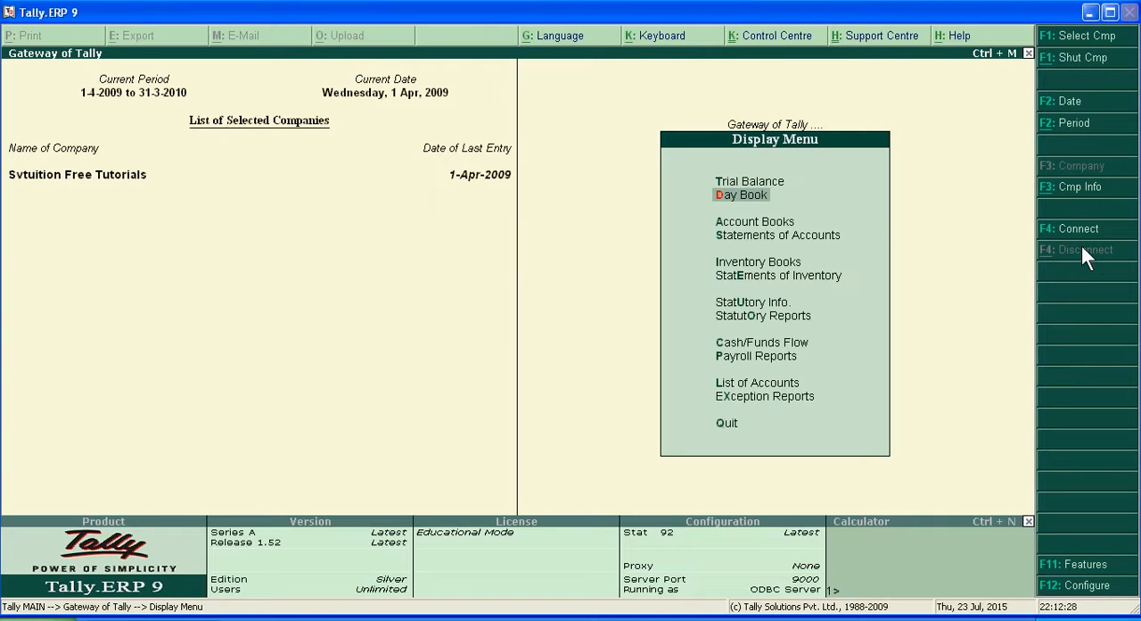
key("Return")
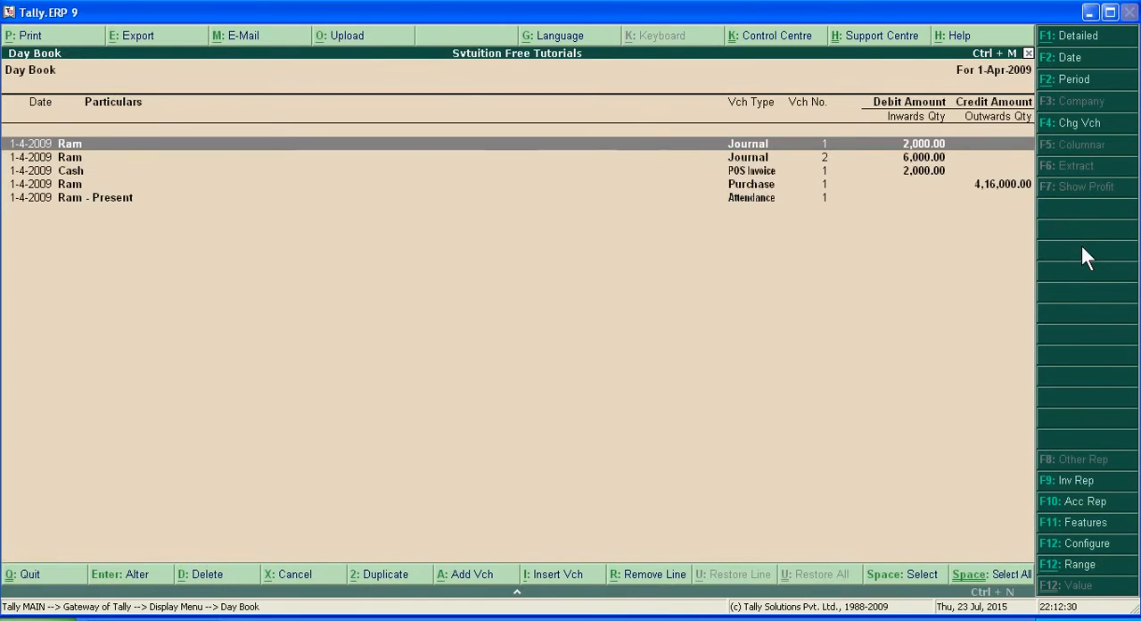
Step: Alter journal voucher 1 by setting its debit amount to 4,000 and allocating it against bill reference 1
key("Return")
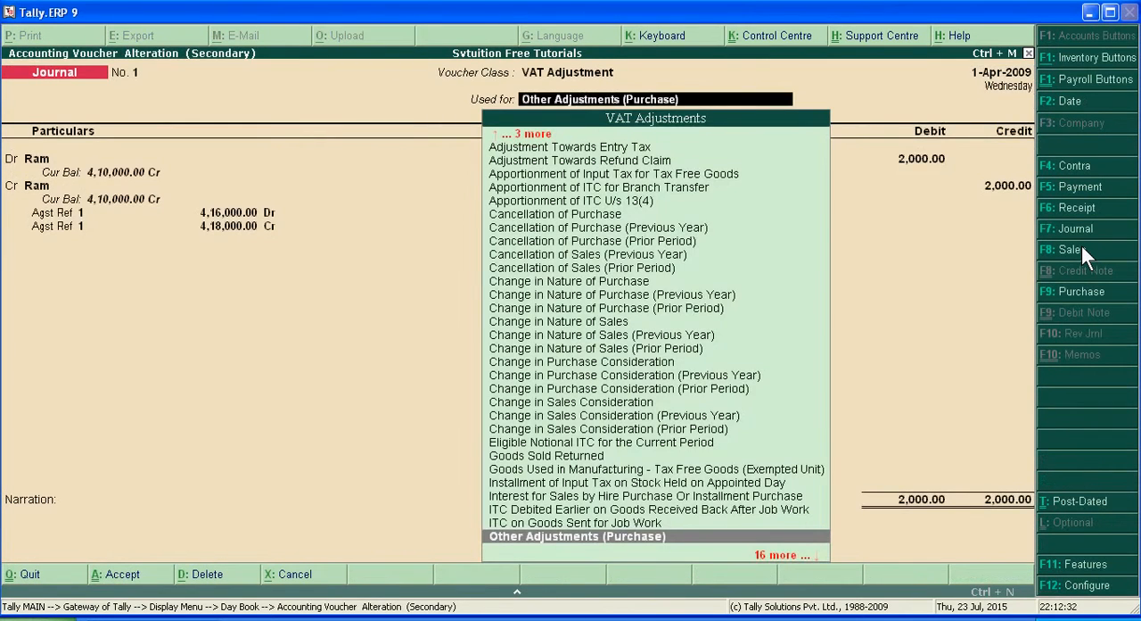
key("Return")
key("Return")
key("Return")
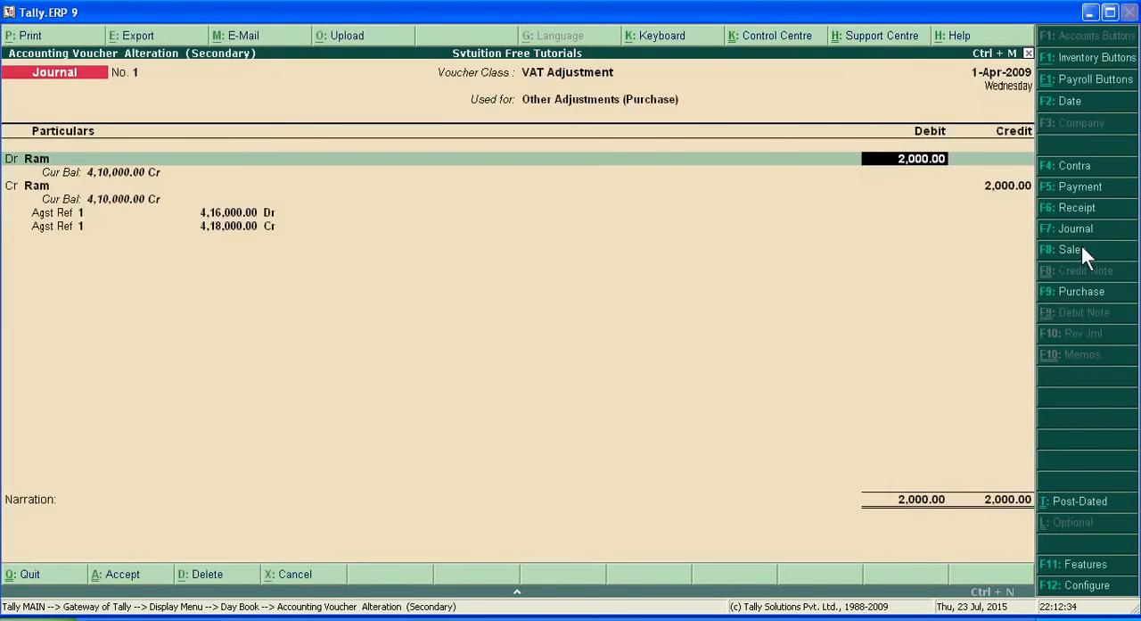
type("4000")
key("Return")
key("Return")
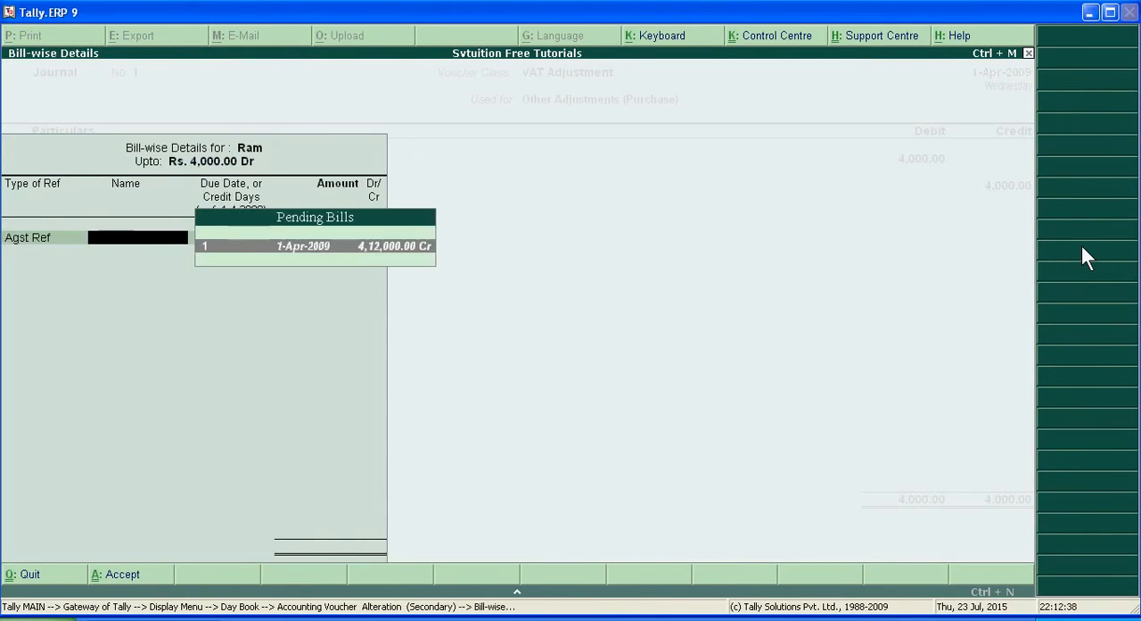
key("Return")
Step: Go through the credit line and its bill references in journal voucher 1, discard the alteration, and close the Day Book
key("Return")
key("Return")
key("Return")
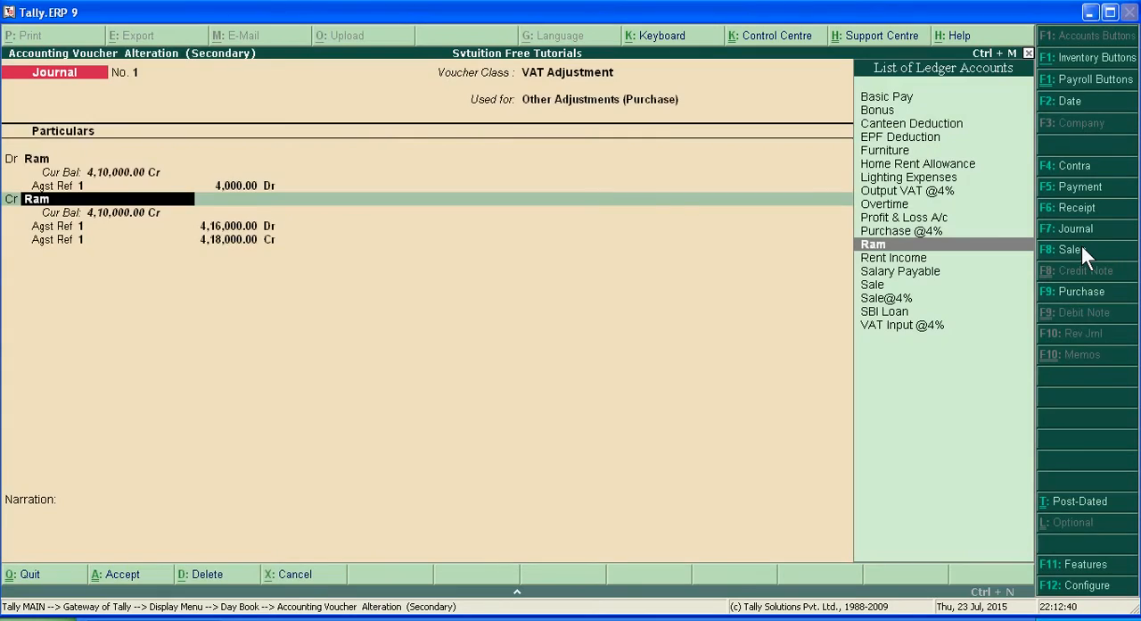
key("Return")
key("Return")
key("Return")
key("Return")
key("Return")
key("Return")
key("Return")
key("Return")
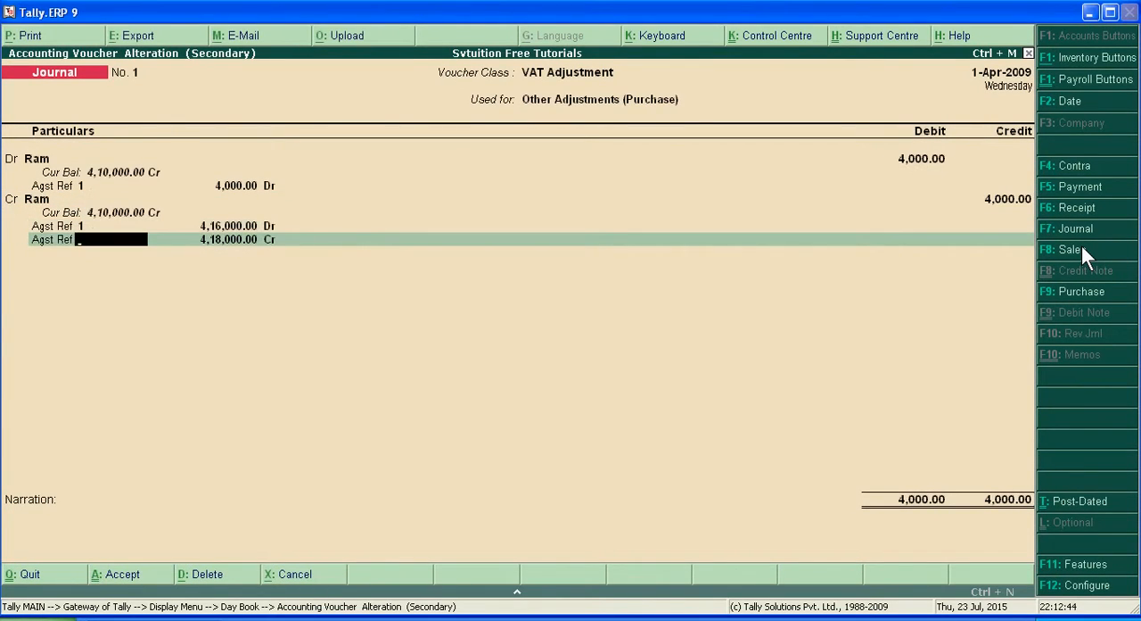
key("y")
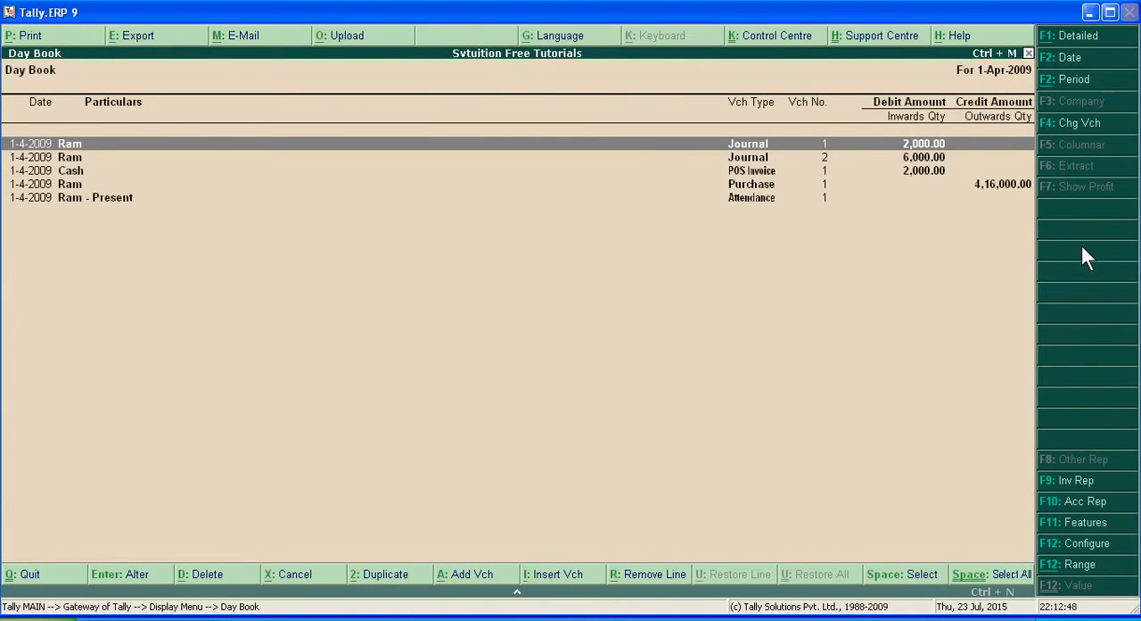
key("Escape")
key("Escape")
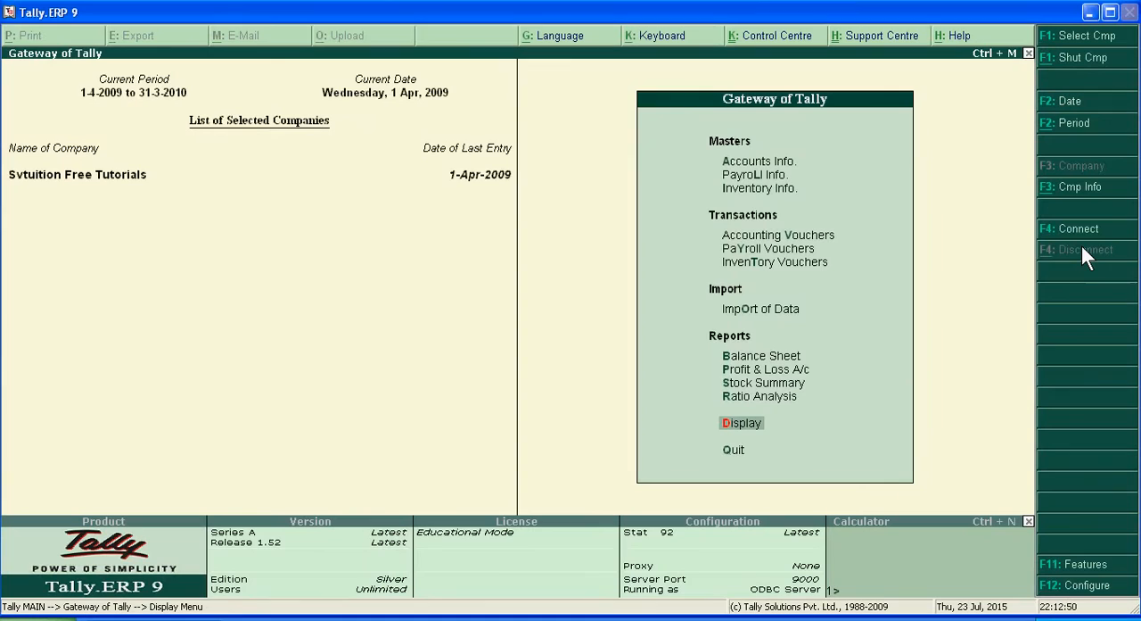
key("Up")
key("Up")
key("Up")
key("Up")
key("Up")
key("Up")
key("Up")
key("Up")
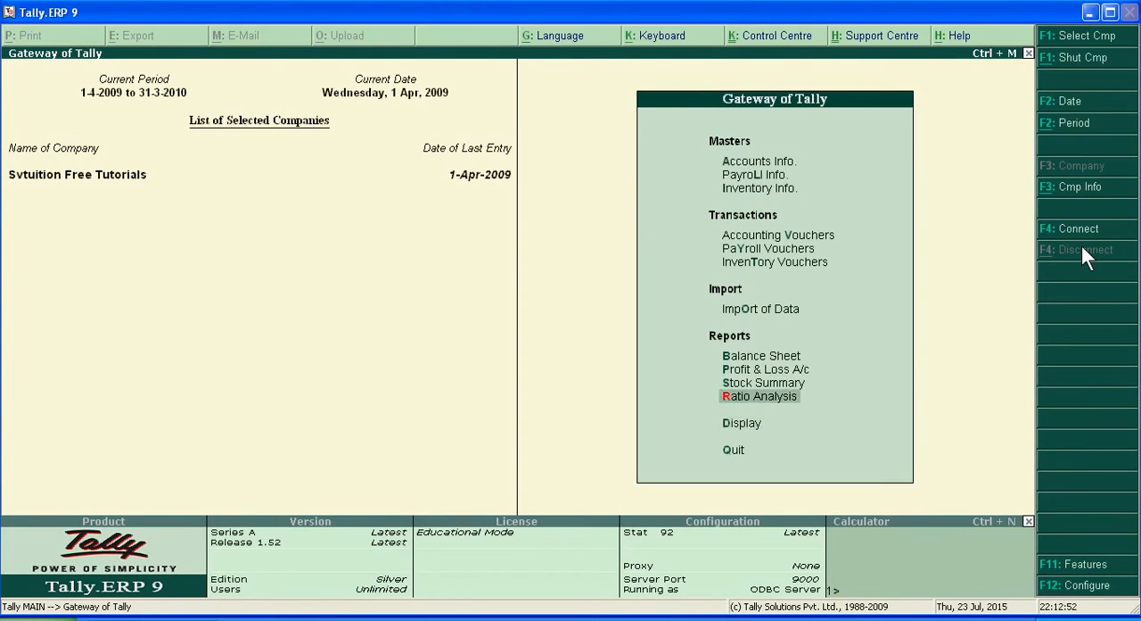
key("Up")
key("Up")
key("Up")
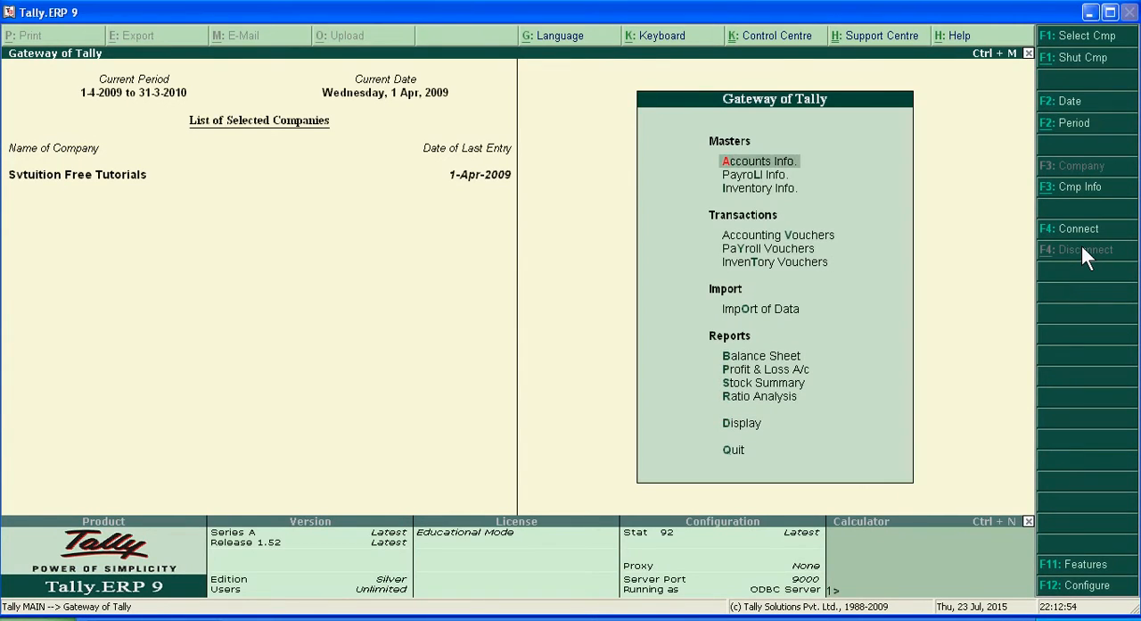
key("Down")
key("Down")
key("Down")
key("Down")
key("Down")
key("Down")
key("Down")
key("Down")
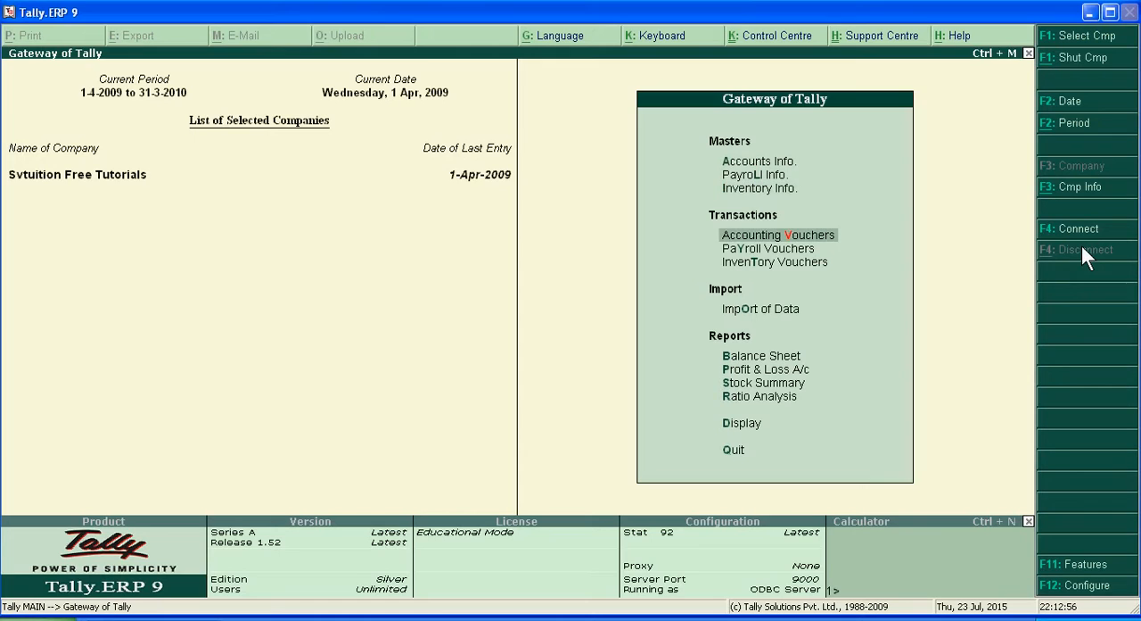